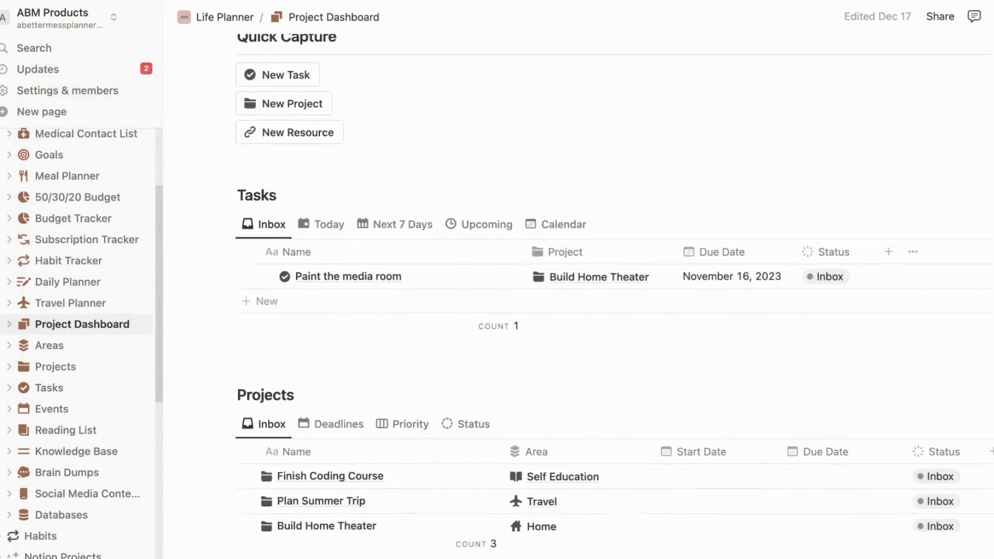
# - Look over the Project Dashboard's Quick Capture, Tasks, Projects, Areas and Resources sections
pyautogui.scroll(-8, 578, 295)
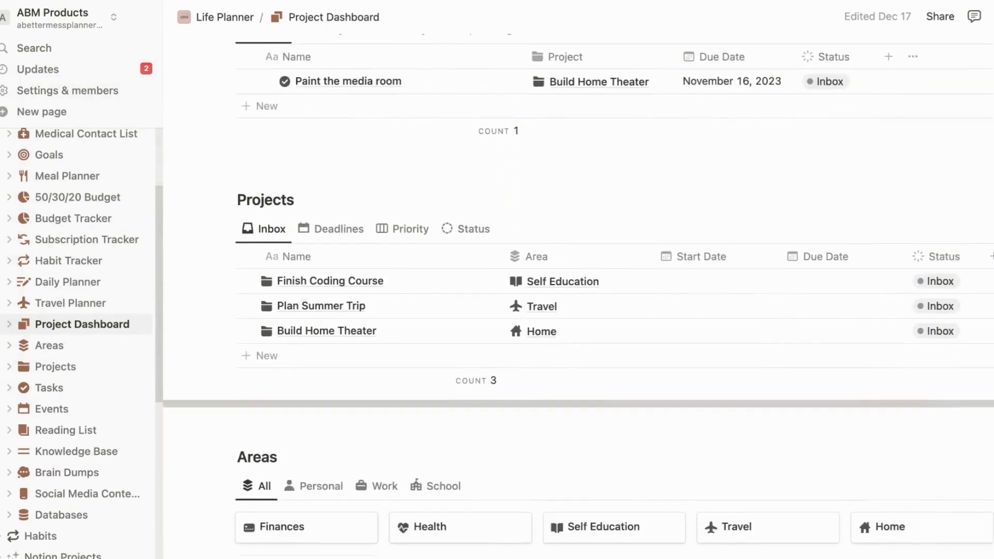
pyautogui.scroll(-2, 578, 295)
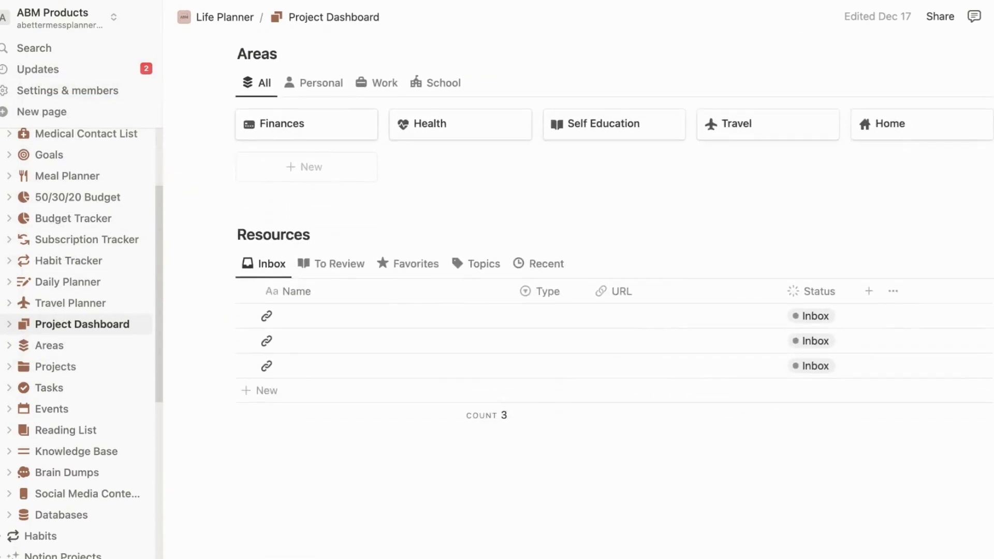
pyautogui.scroll(15, 578, 295)
pyautogui.scroll(2, 520, 228)
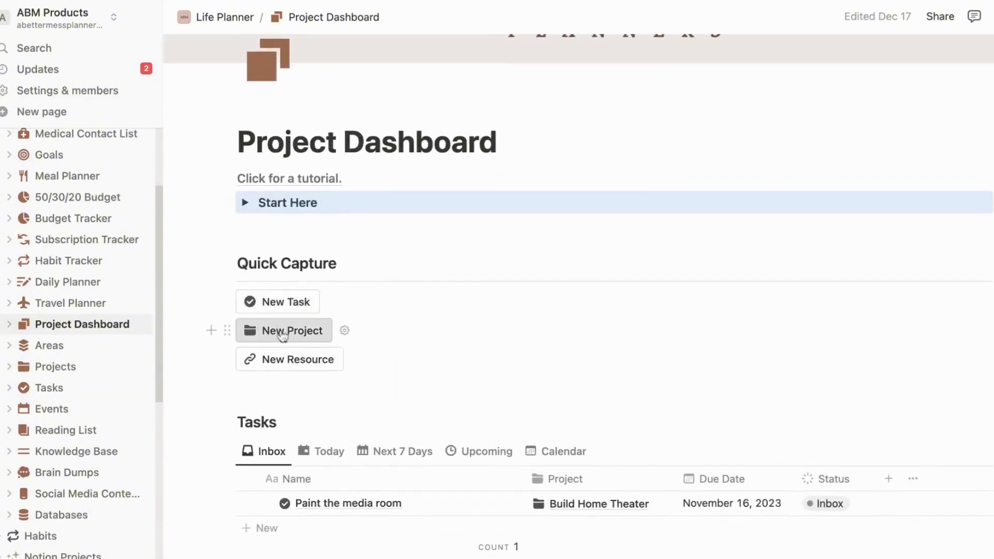
pyautogui.scroll(-4, 395, 310)
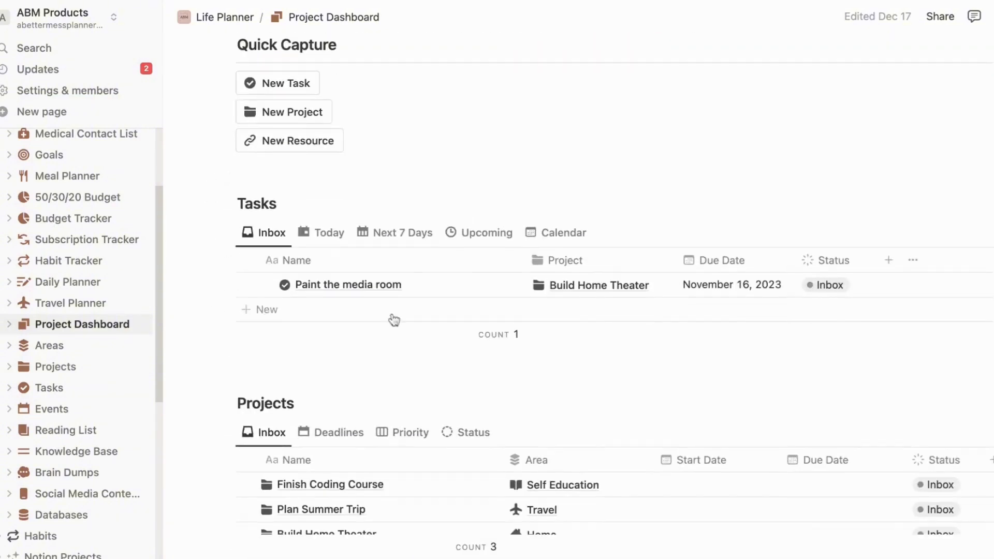
pyautogui.scroll(-8, 360, 381)
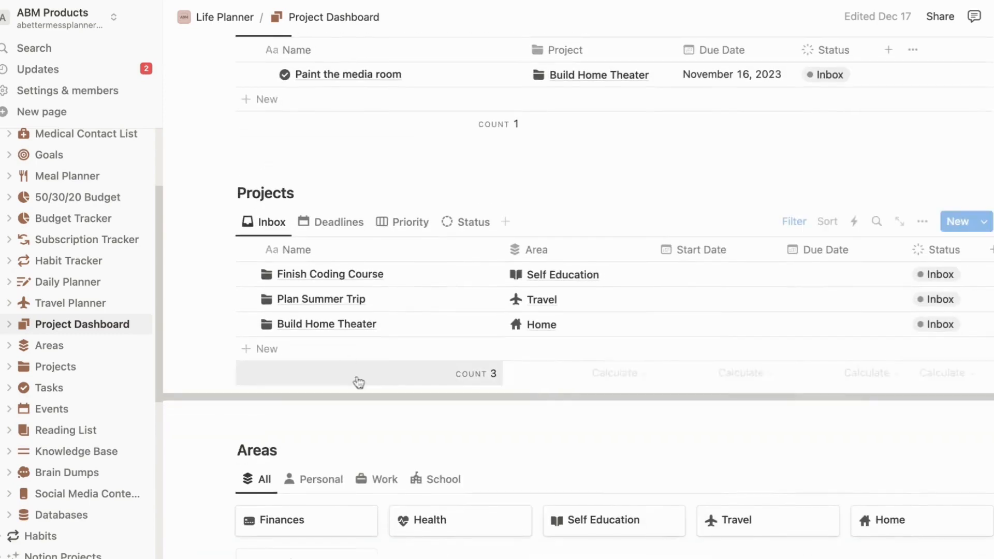
pyautogui.scroll(-1, 347, 361)
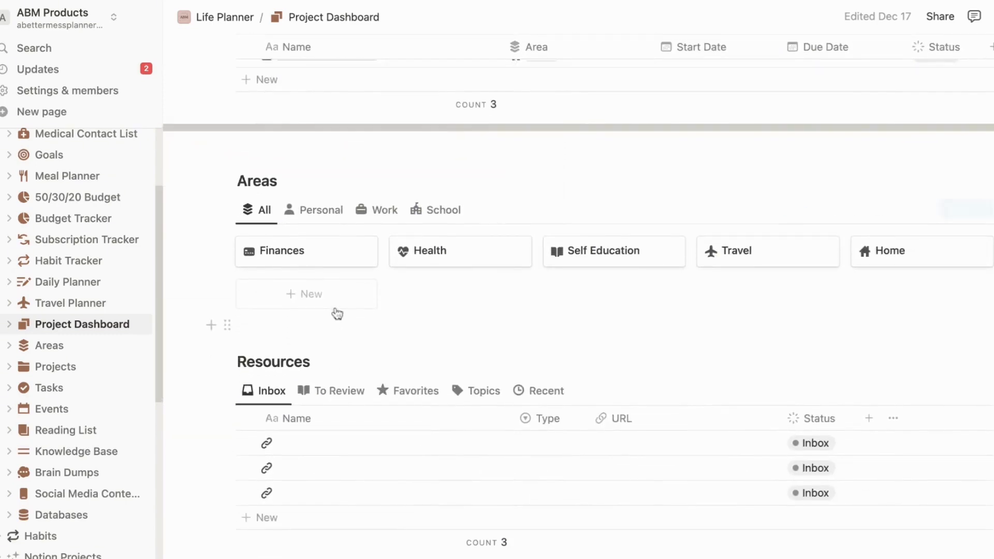
pyautogui.scroll(8, 337, 310)
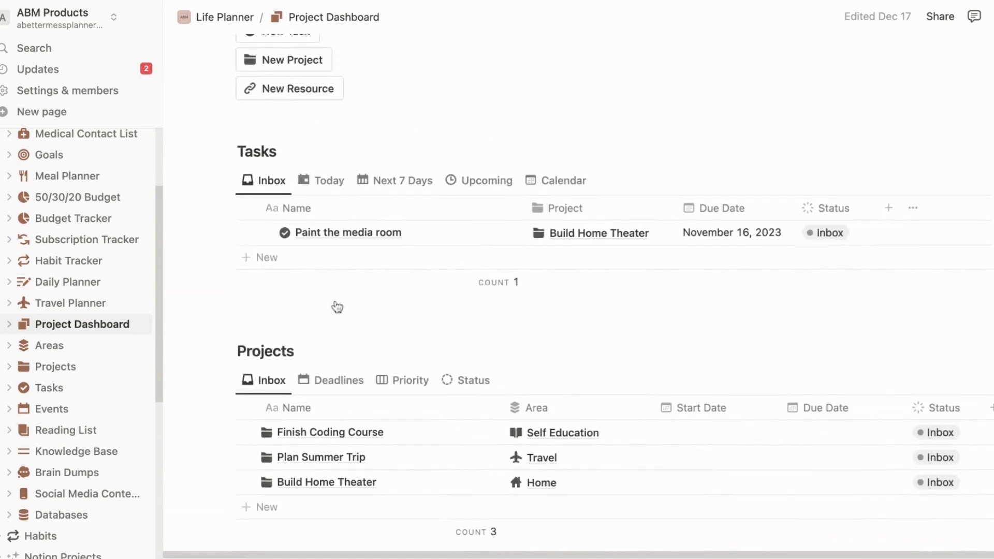
pyautogui.scroll(1, 337, 307)
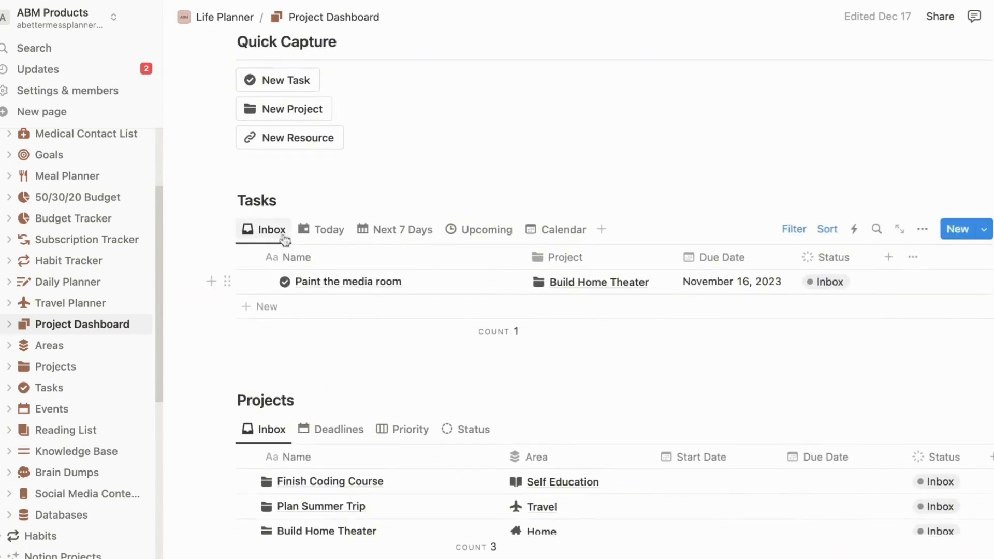
# - View the dashboard's tasks by Today, Next 7 Days, Upcoming and Calendar, and return to the Inbox view
pyautogui.click(328, 230)
pyautogui.click(396, 231)
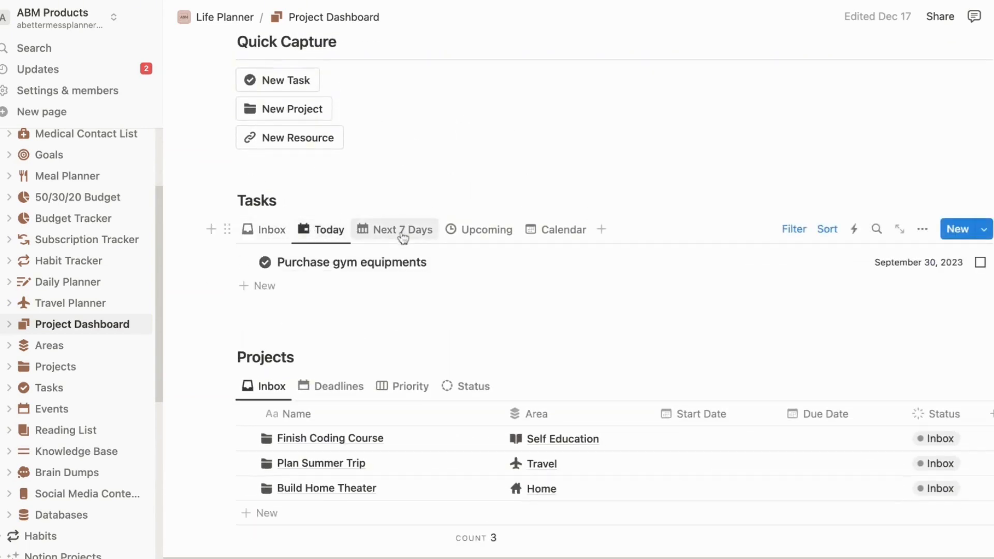
pyautogui.click(474, 230)
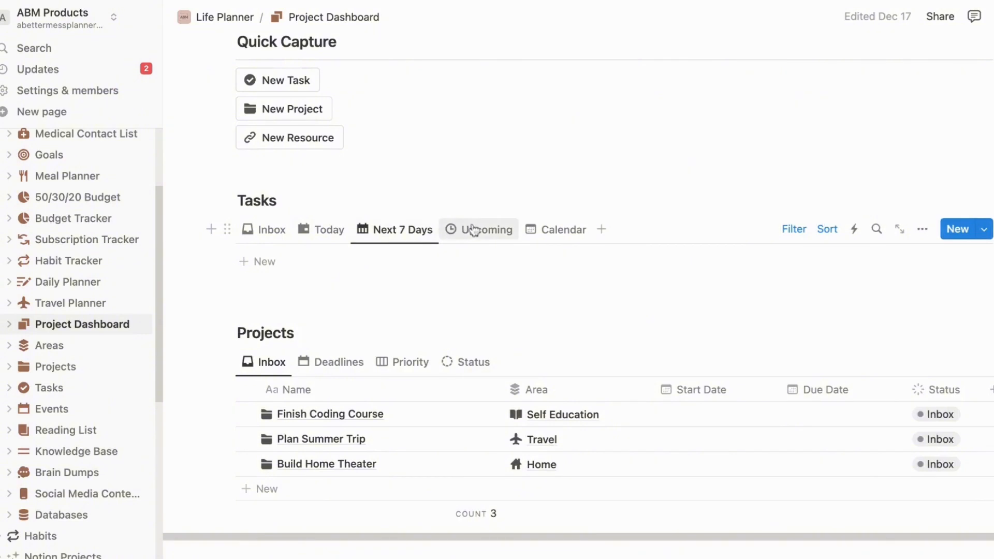
pyautogui.click(542, 233)
pyautogui.click(267, 233)
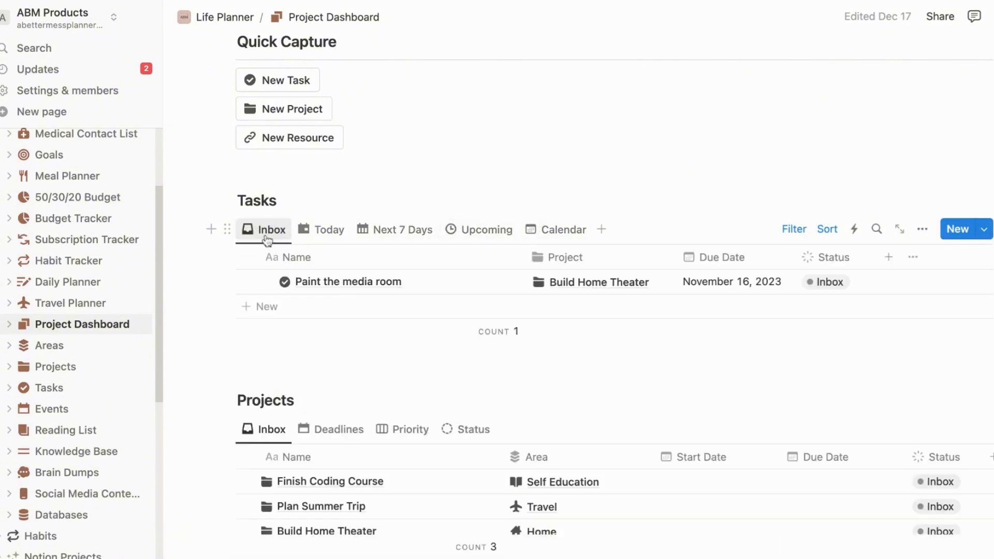
# - Inspect the due date and status options of the "Paint the media room" task without changing them
pyautogui.click(737, 283)
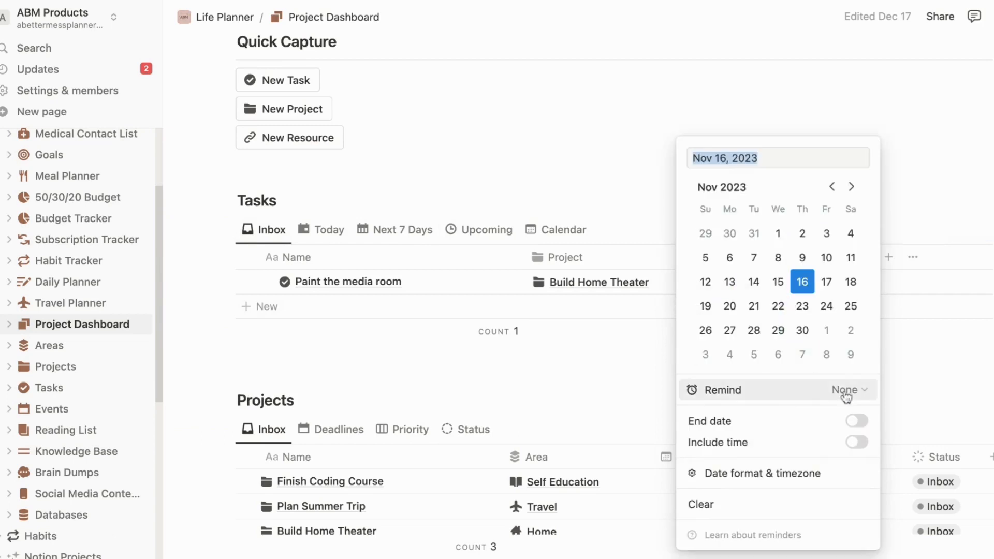
pyautogui.click(985, 156)
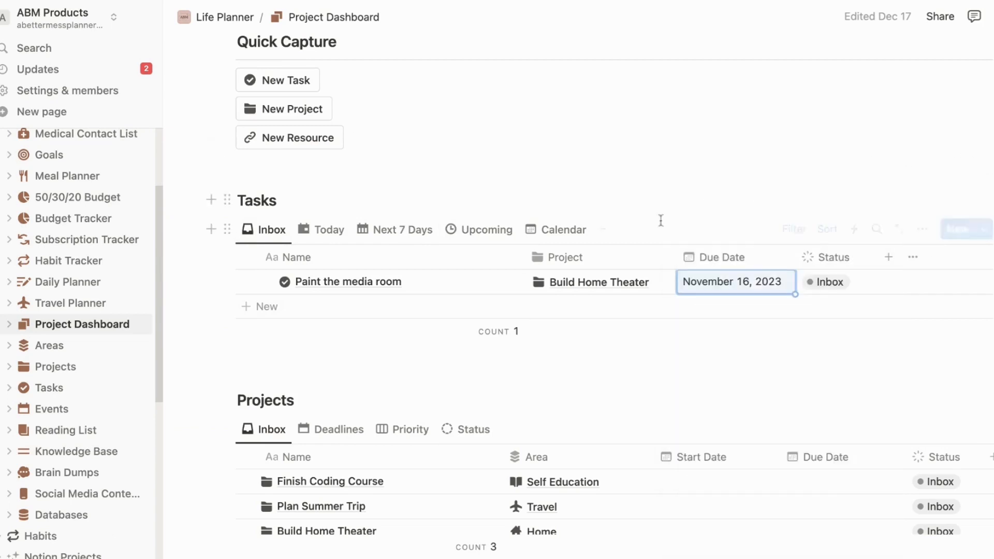
pyautogui.click(842, 283)
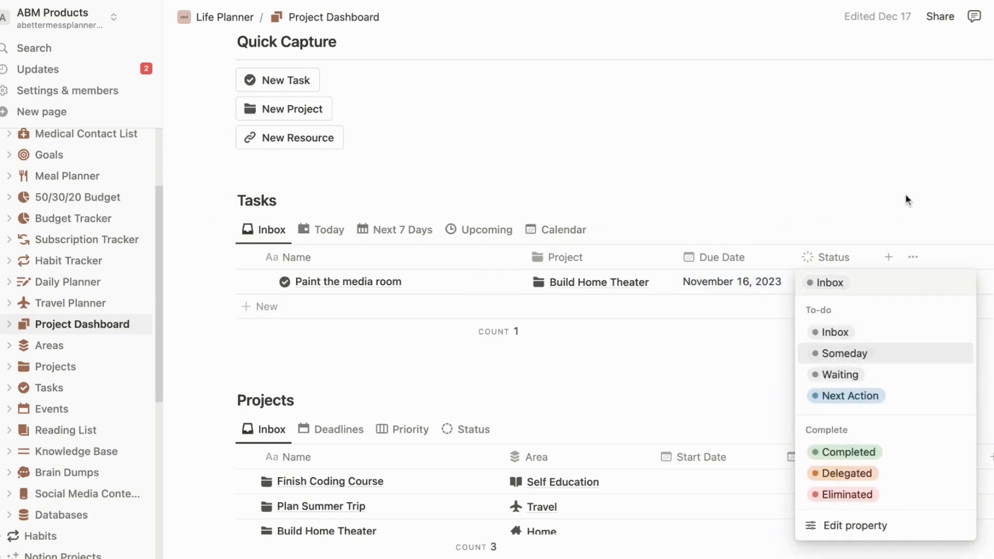
pyautogui.press('Escape')
# - View the dashboard's projects by Deadlines, Priority and Status, and return to the Inbox view
pyautogui.scroll(-5, 673, 300)
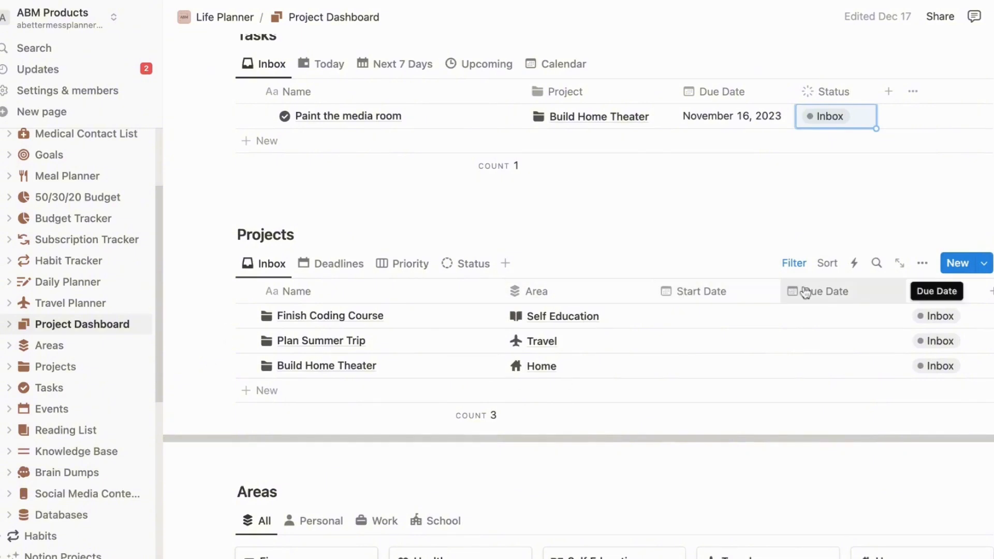
pyautogui.click(333, 272)
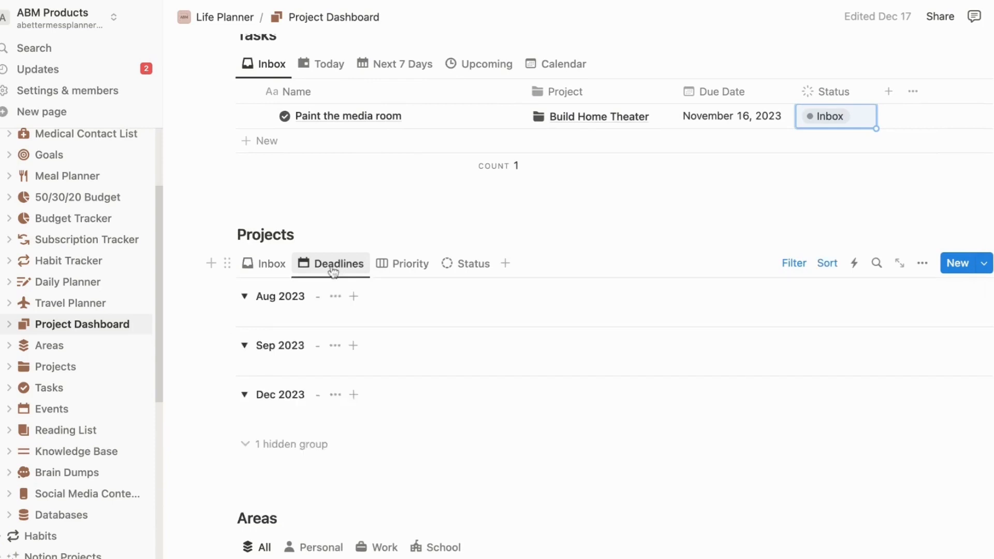
pyautogui.click(424, 267)
pyautogui.click(458, 263)
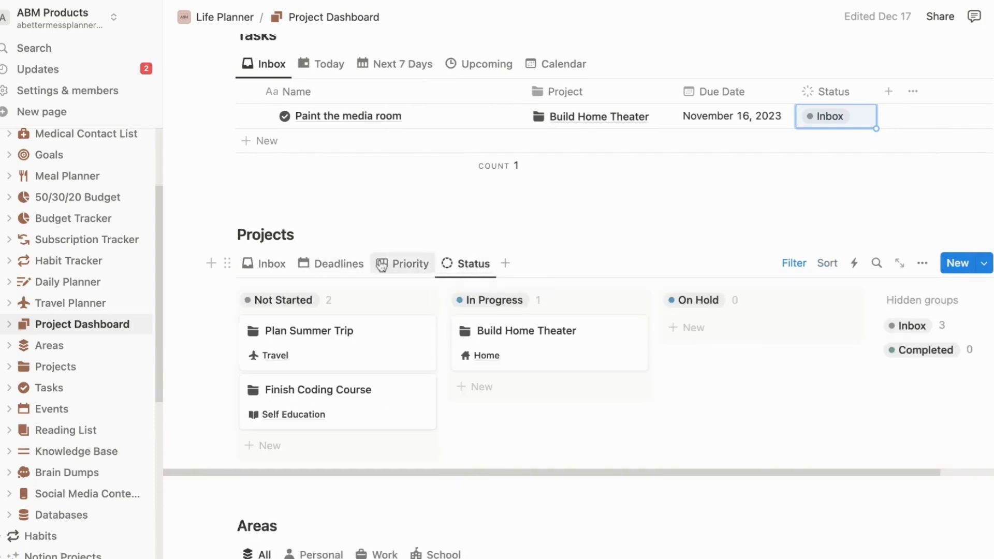
pyautogui.click(268, 264)
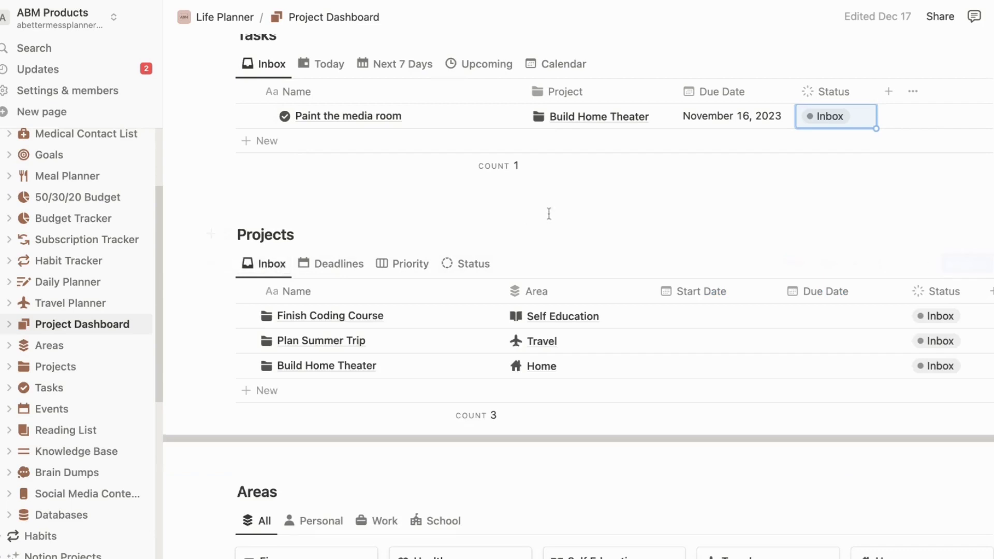
# - Open the Finances area from the dashboard, review its properties and linked sections, and close it
pyautogui.scroll(-4, 551, 217)
pyautogui.scroll(-1, 551, 217)
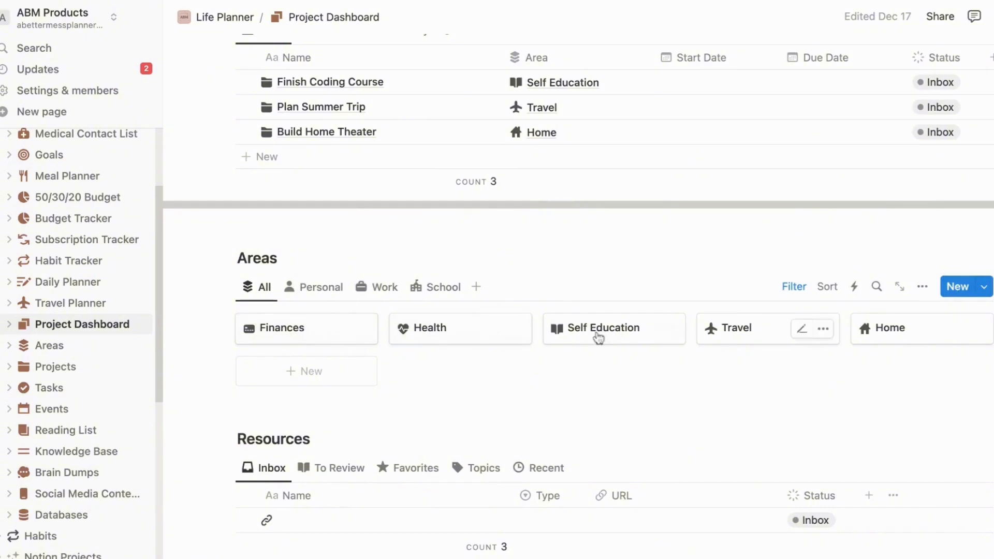
pyautogui.click(300, 330)
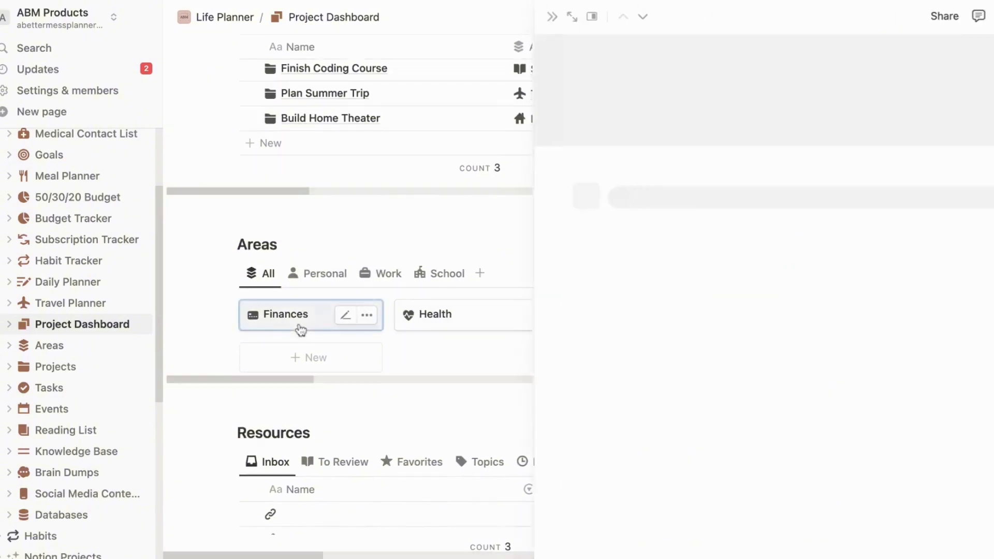
pyautogui.scroll(-2, 887, 232)
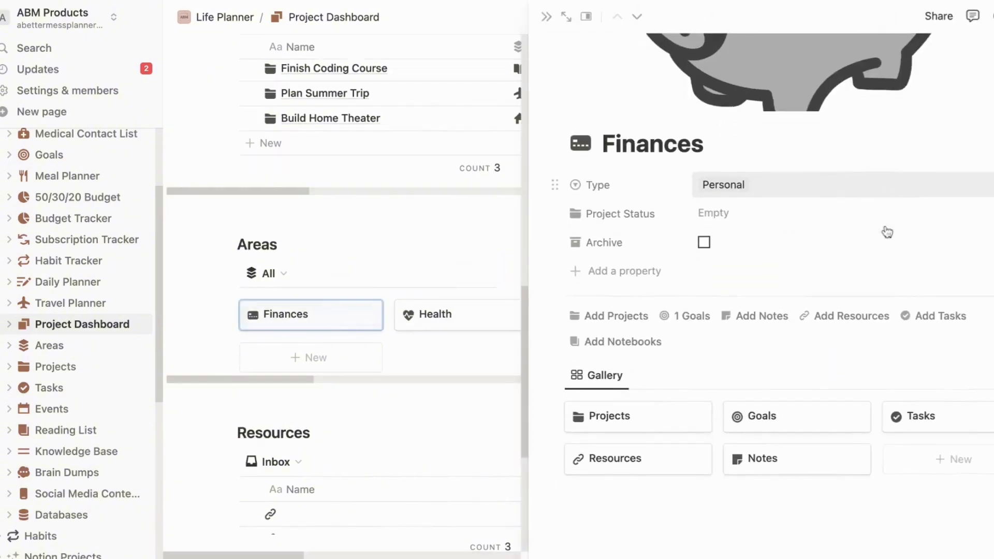
pyautogui.scroll(-2, 882, 241)
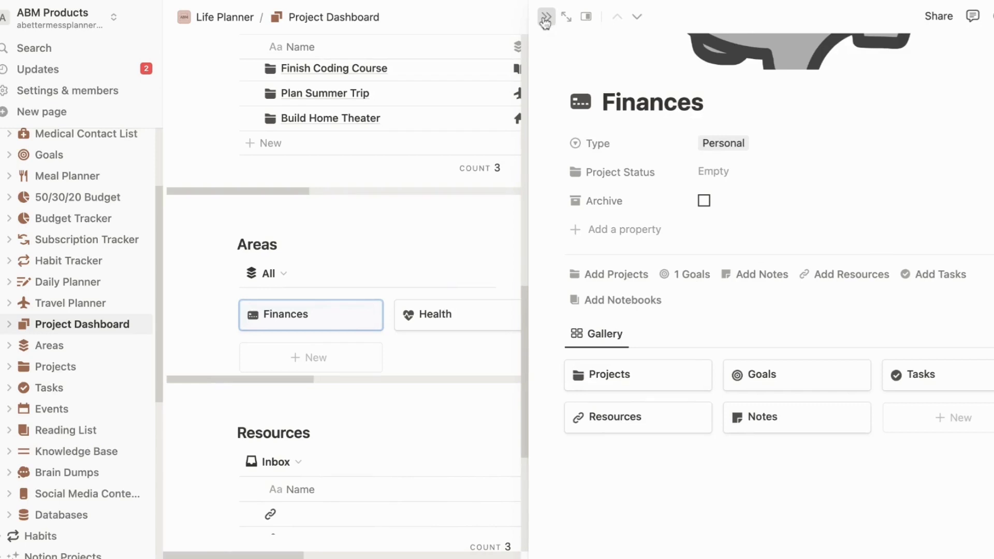
pyautogui.press('Escape')
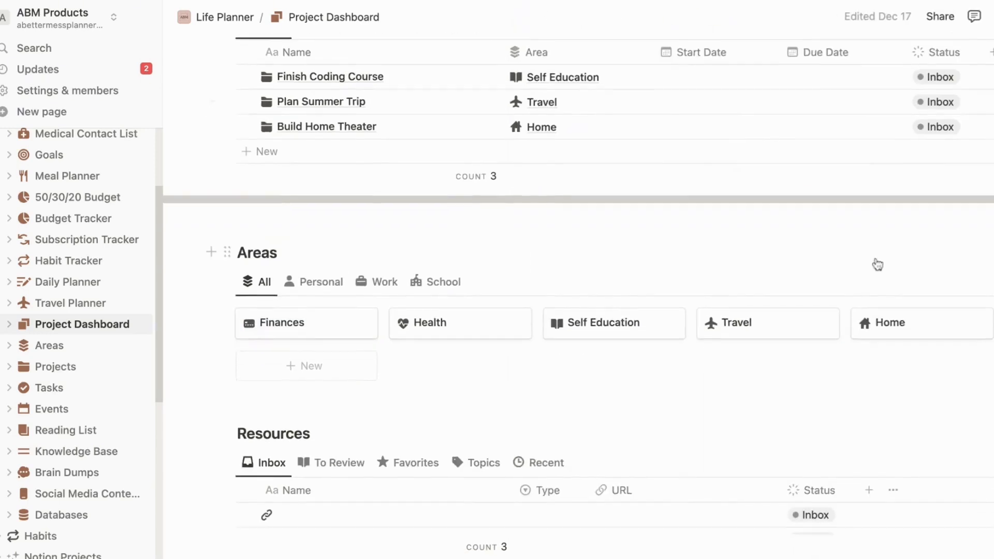
pyautogui.scroll(-4, 877, 262)
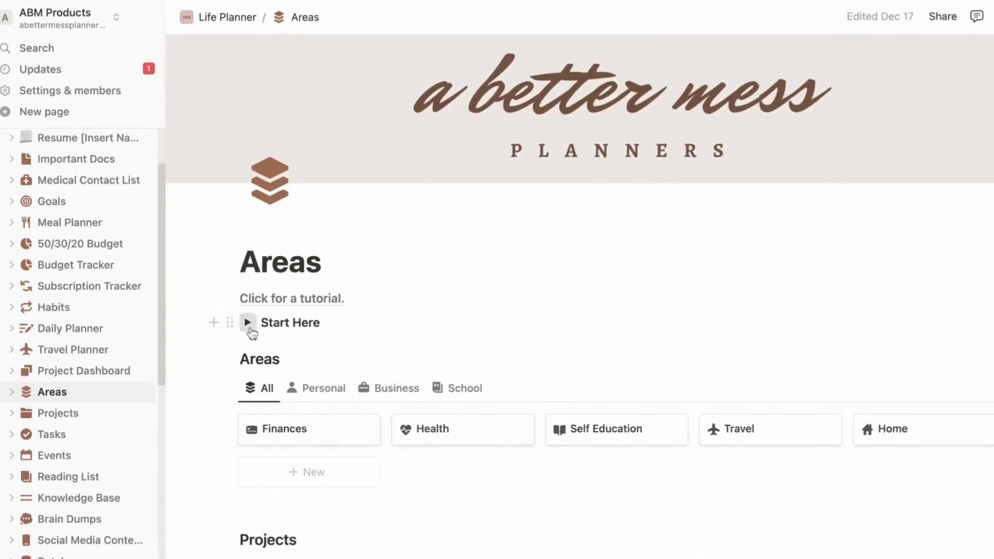
# - Expand the Start Here instructions on the Areas page, read them and collapse them again
pyautogui.click(249, 328)
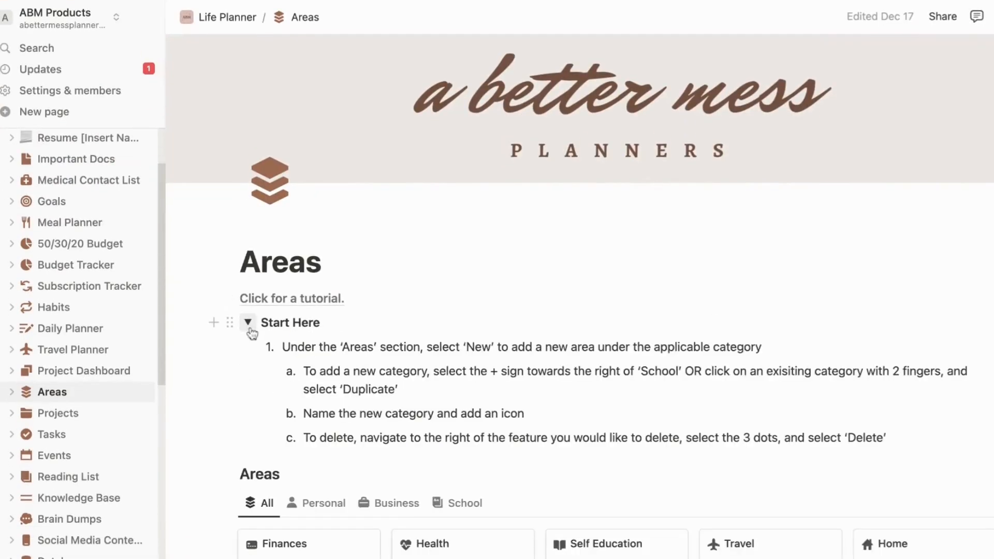
pyautogui.click(249, 328)
pyautogui.click(231, 323)
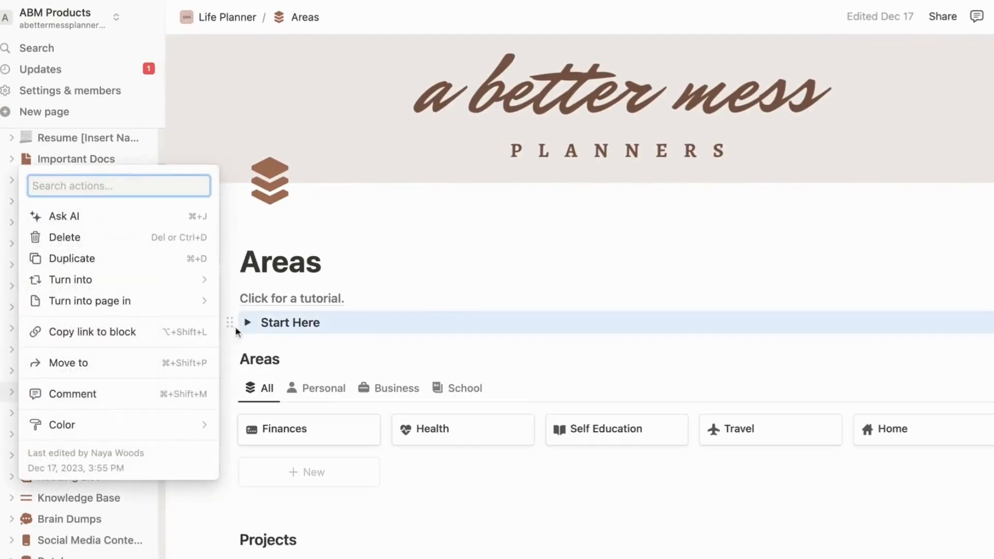
pyautogui.press('Escape')
# - View the Areas page's gallery by Personal, Business and School, and return to the All view
pyautogui.scroll(-4, 270, 151)
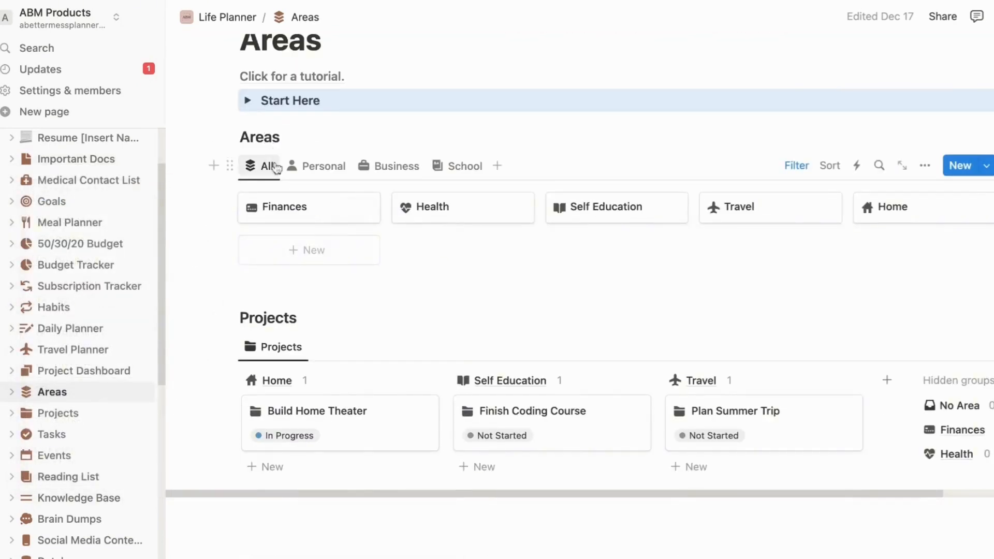
pyautogui.click(338, 174)
pyautogui.click(389, 172)
pyautogui.click(452, 170)
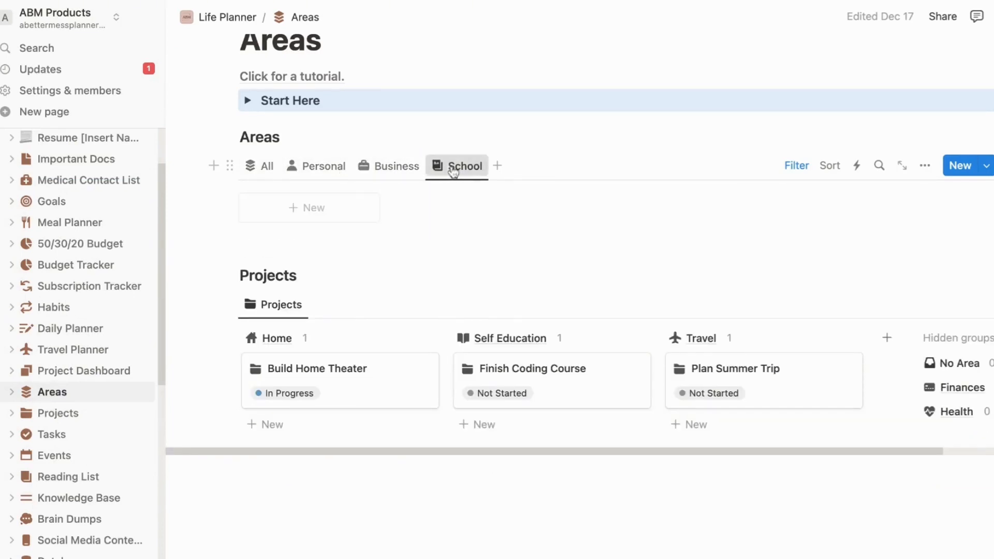
pyautogui.click(266, 172)
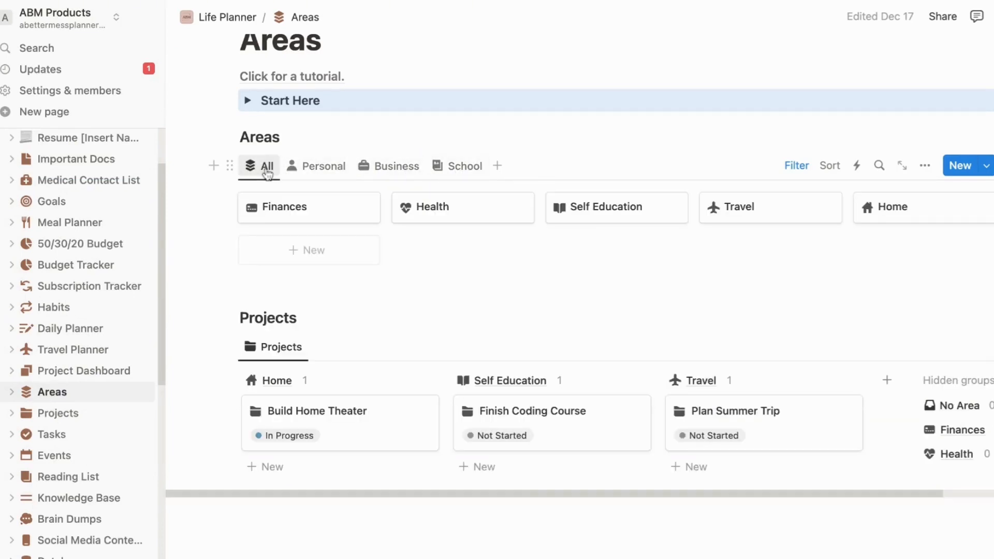
# - Open the Finances area, inspect the emoji and custom image options for its icon, and close the page
pyautogui.click(299, 220)
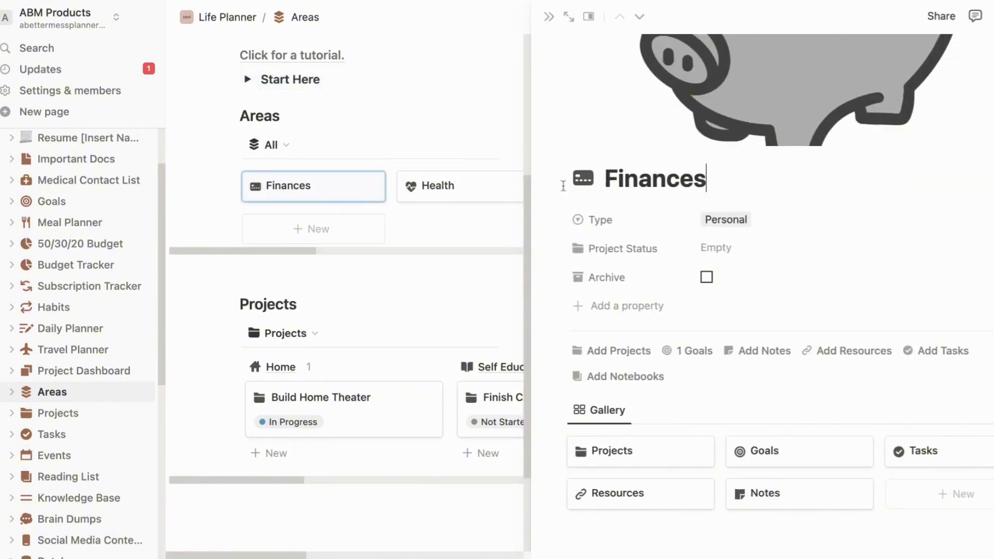
pyautogui.click(584, 187)
pyautogui.click(456, 210)
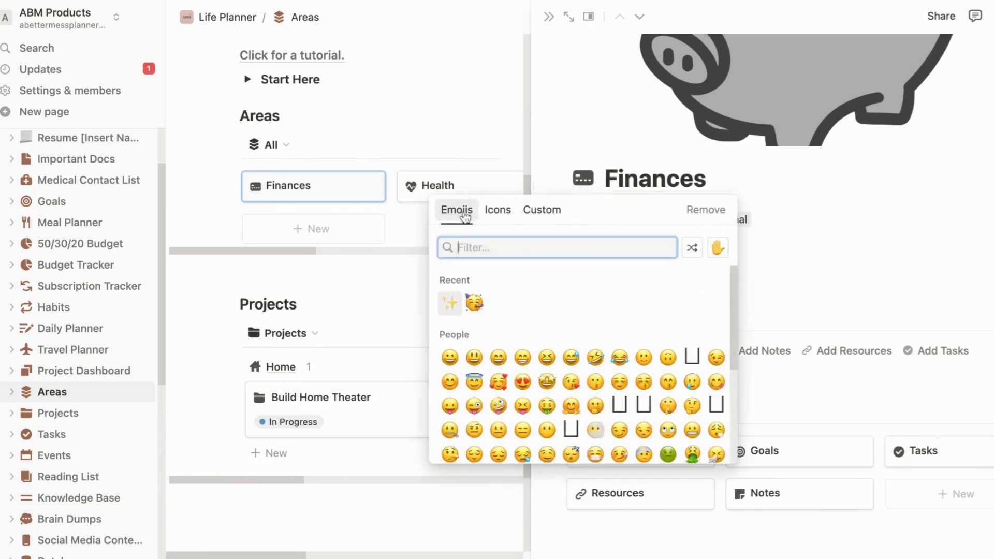
pyautogui.click(551, 209)
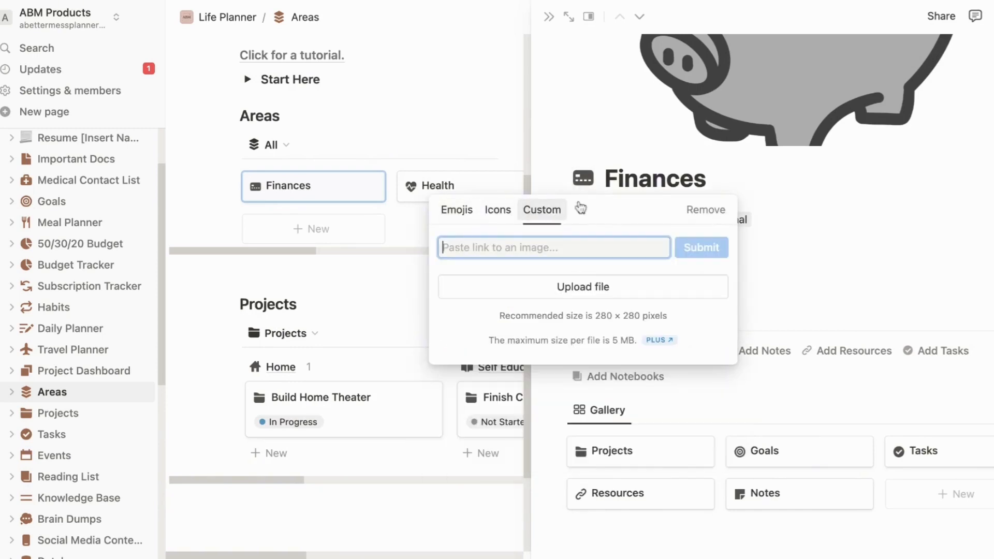
pyautogui.click(888, 226)
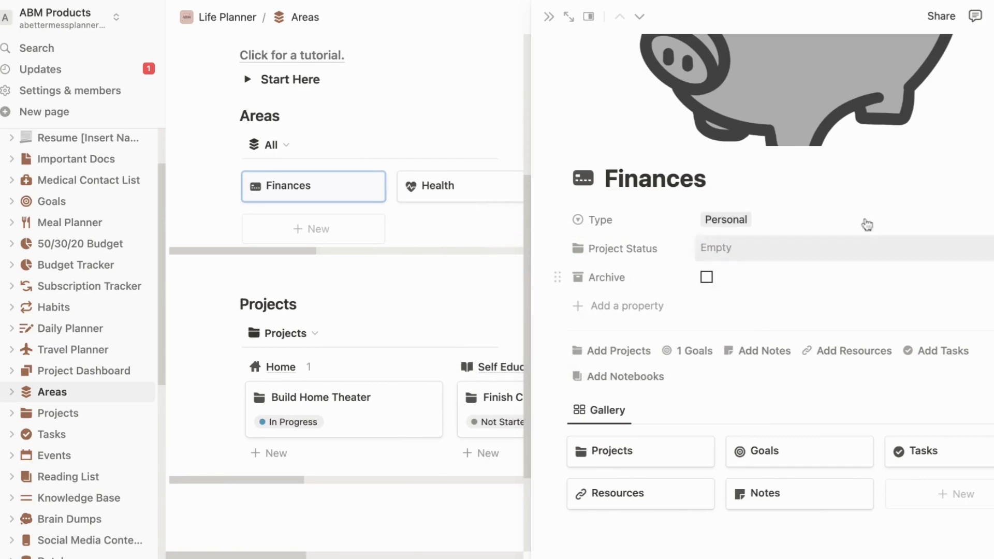
pyautogui.click(548, 17)
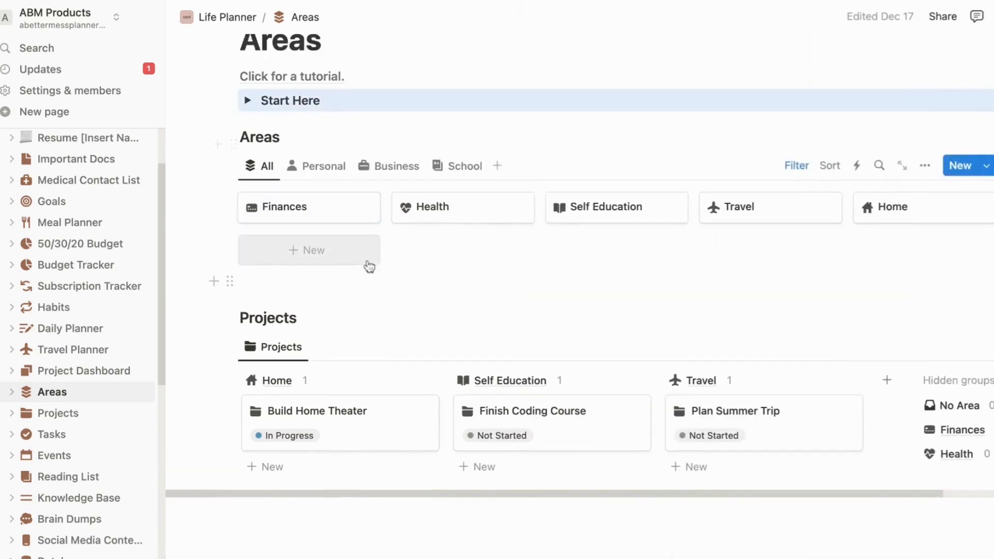
# - Add a new area to the All gallery, close its page and delete it from the gallery
pyautogui.click(349, 260)
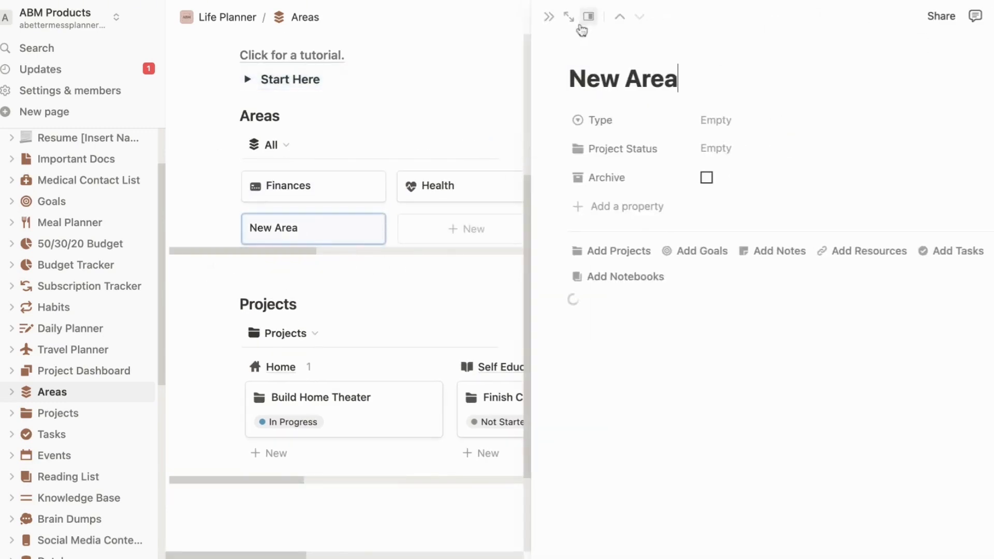
pyautogui.click(548, 16)
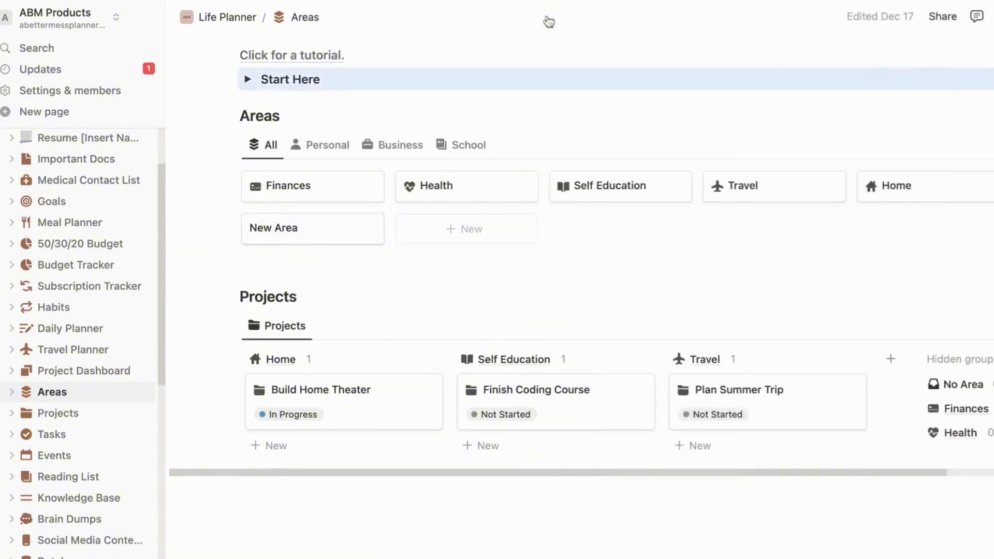
pyautogui.click(364, 249)
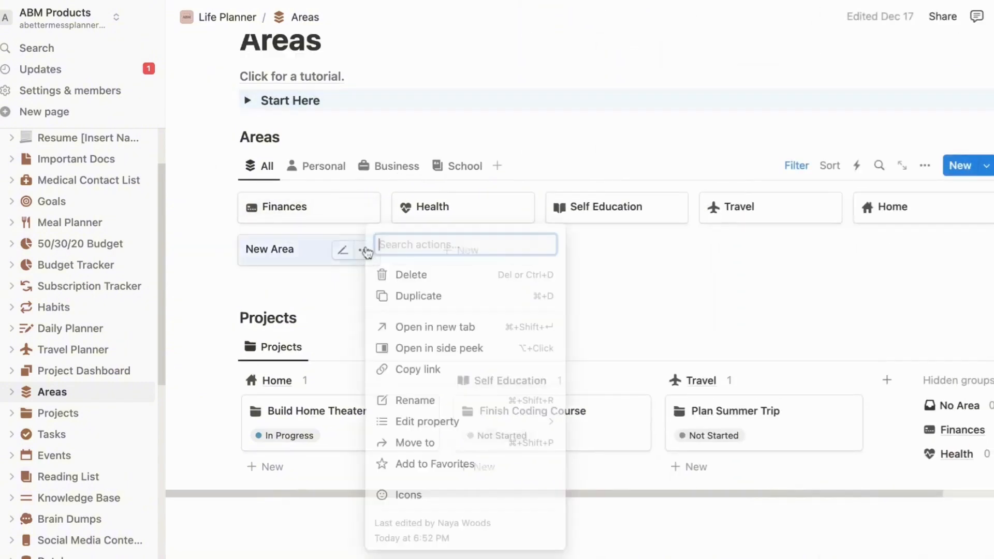
pyautogui.click(400, 280)
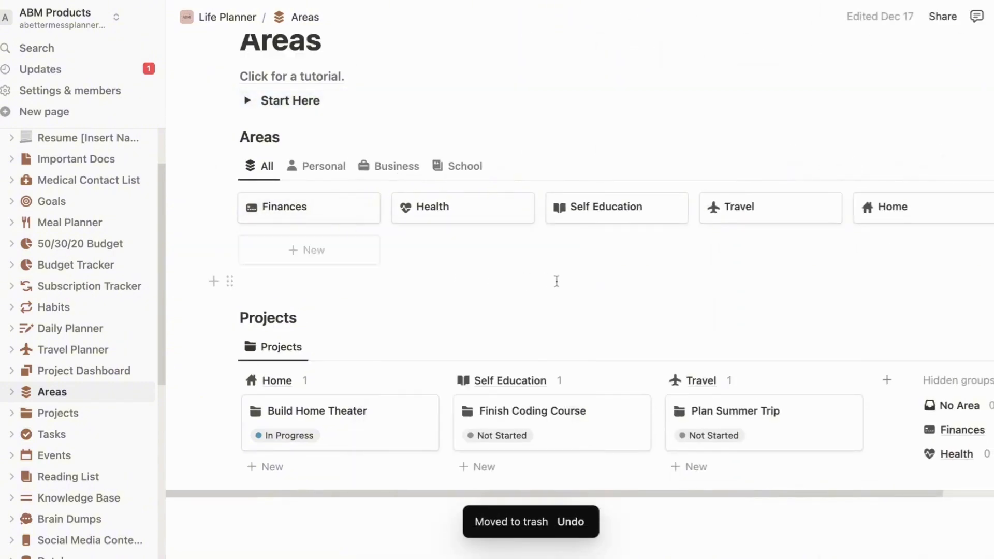
# - Open the Projects page, expand the Start Here instructions, read them and collapse them again
pyautogui.scroll(-1, 558, 281)
pyautogui.scroll(3, 558, 281)
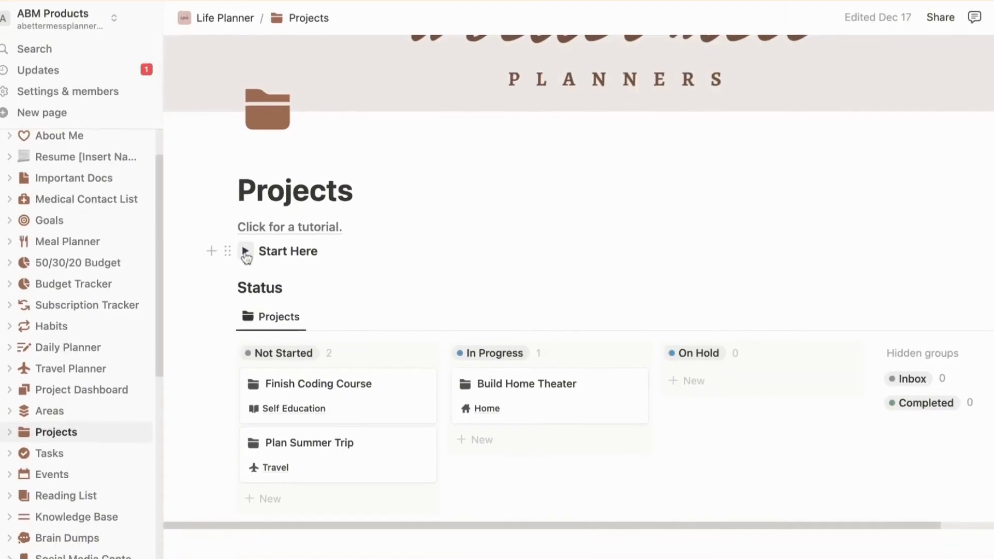
pyautogui.click(245, 250)
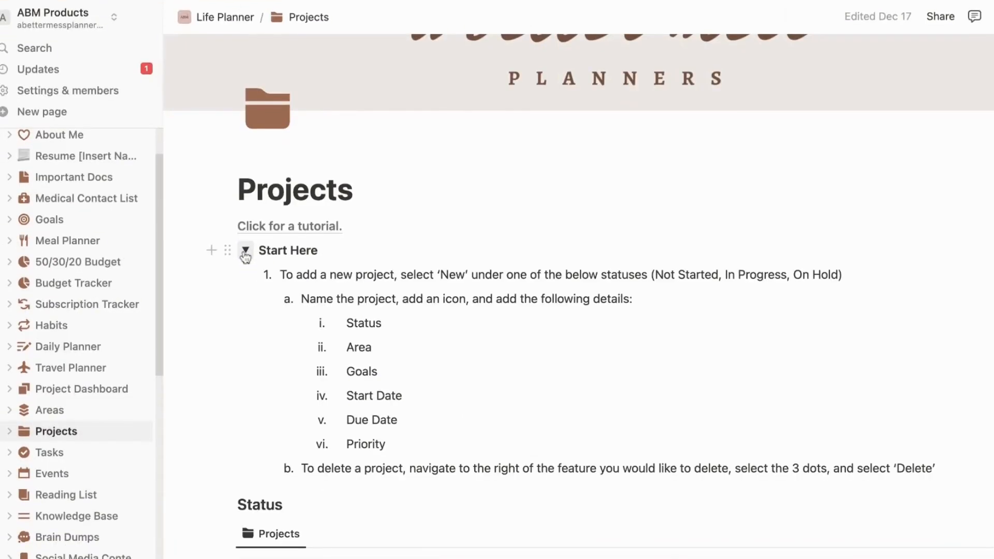
pyautogui.click(245, 250)
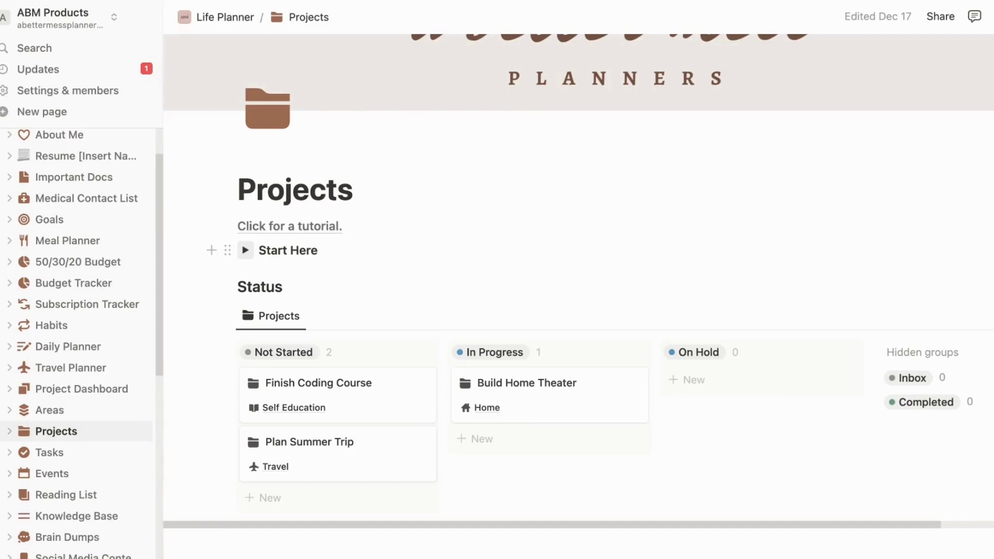
pyautogui.click(227, 252)
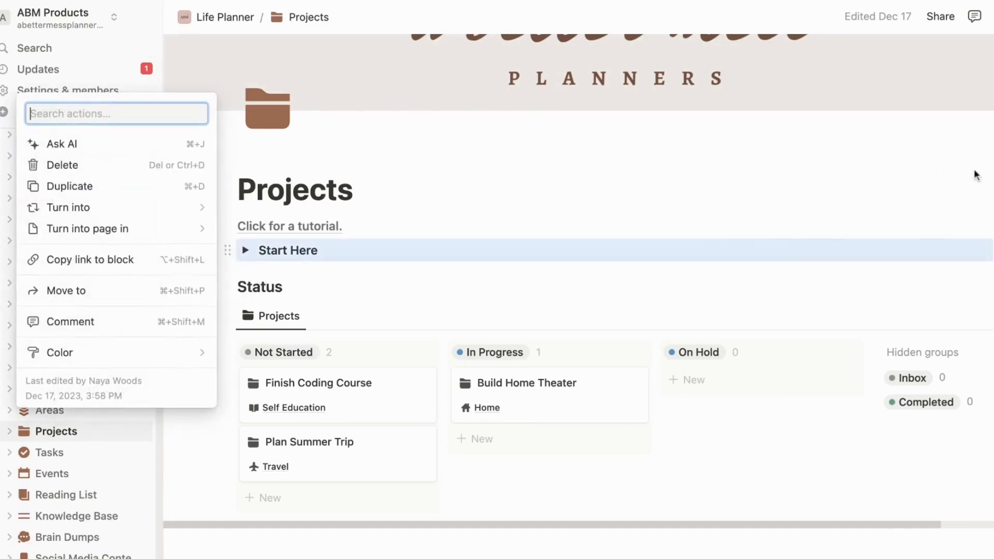
pyautogui.press('Escape')
# - Inspect the group options for the Not Started column on the Projects status board
pyautogui.scroll(-3, 972, 172)
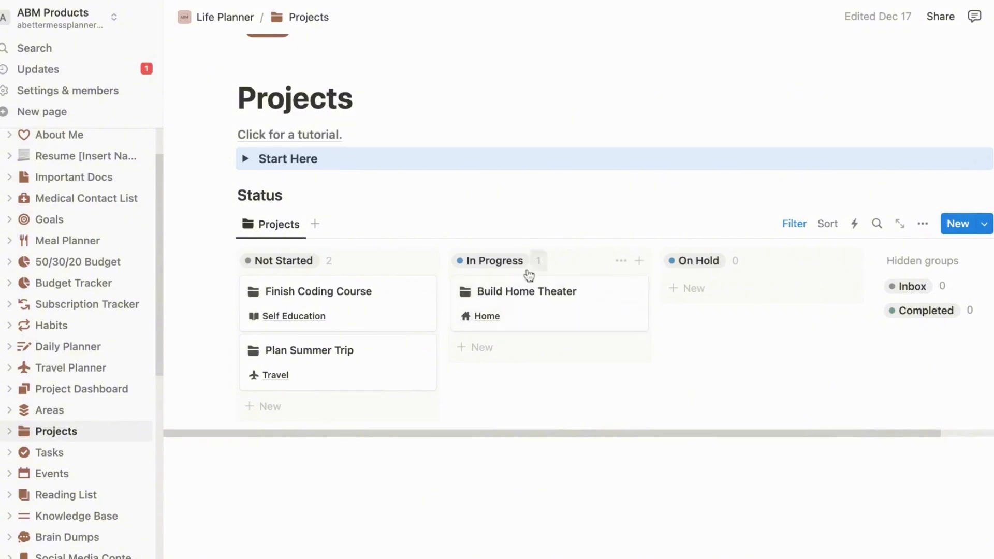
pyautogui.click(412, 263)
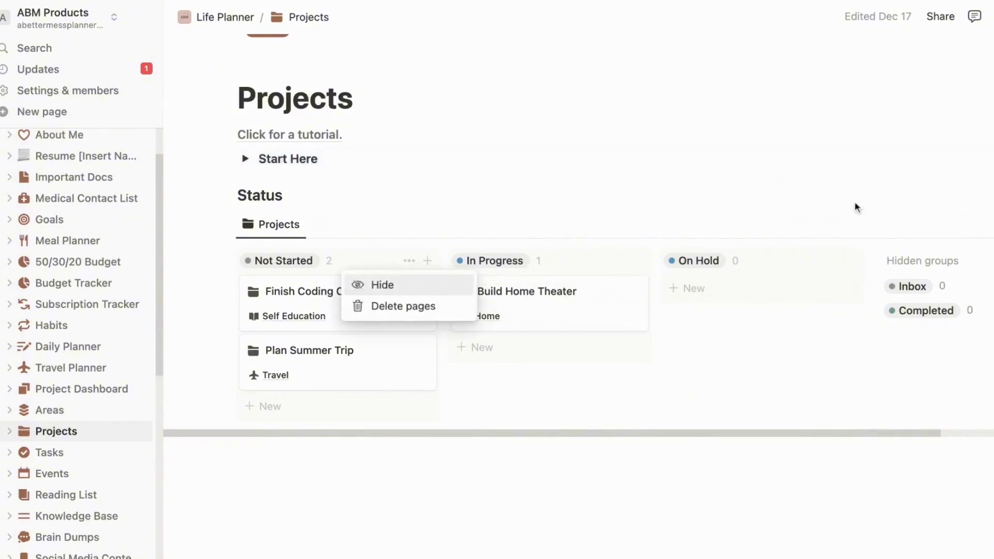
pyautogui.press('Escape')
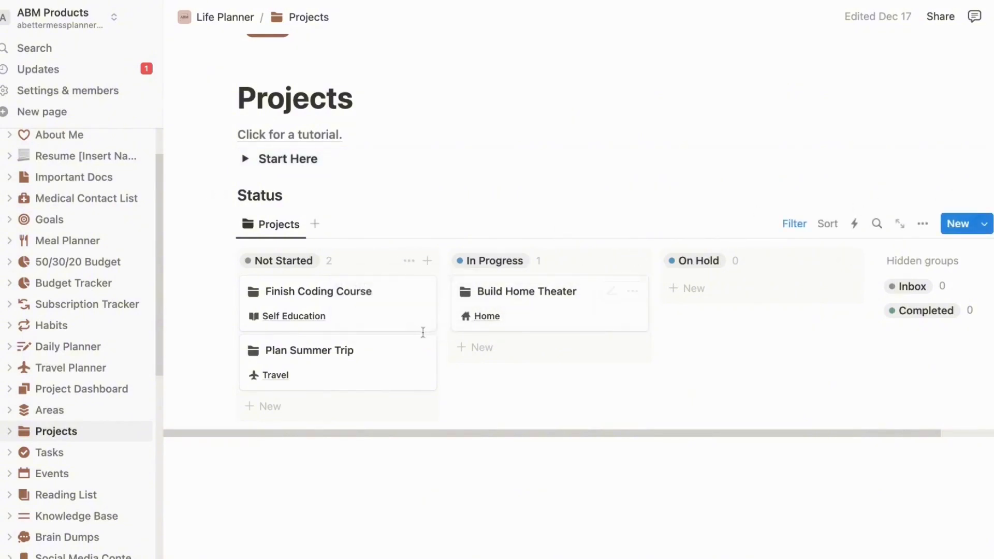
# - Open the Finish Coding Course project and inspect its status choices and the Status property's options
pyautogui.click(377, 327)
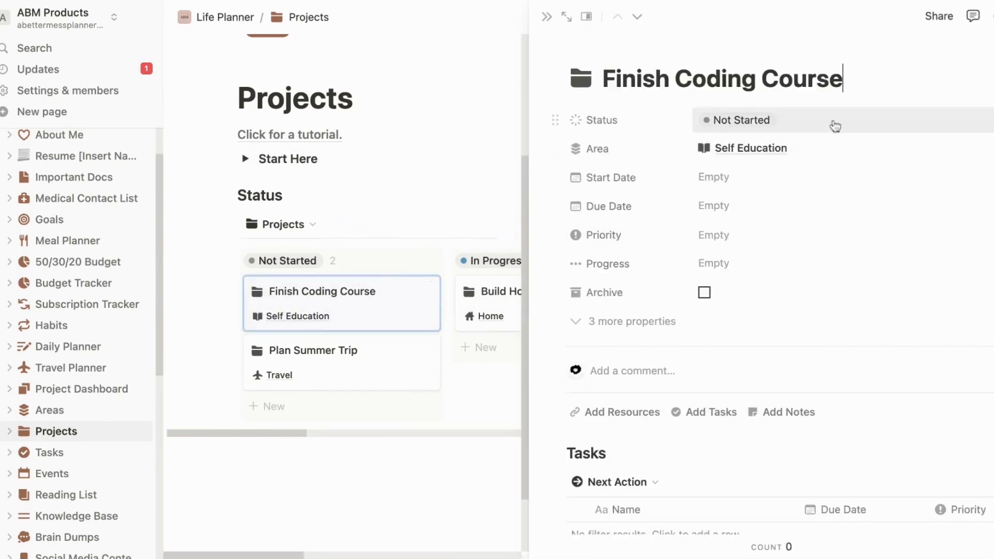
pyautogui.click(835, 126)
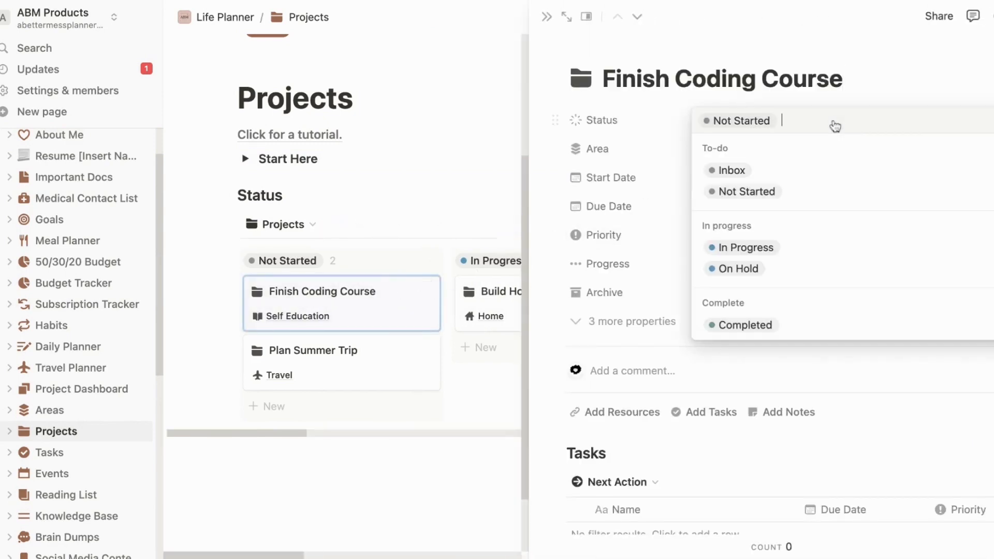
pyautogui.click(936, 76)
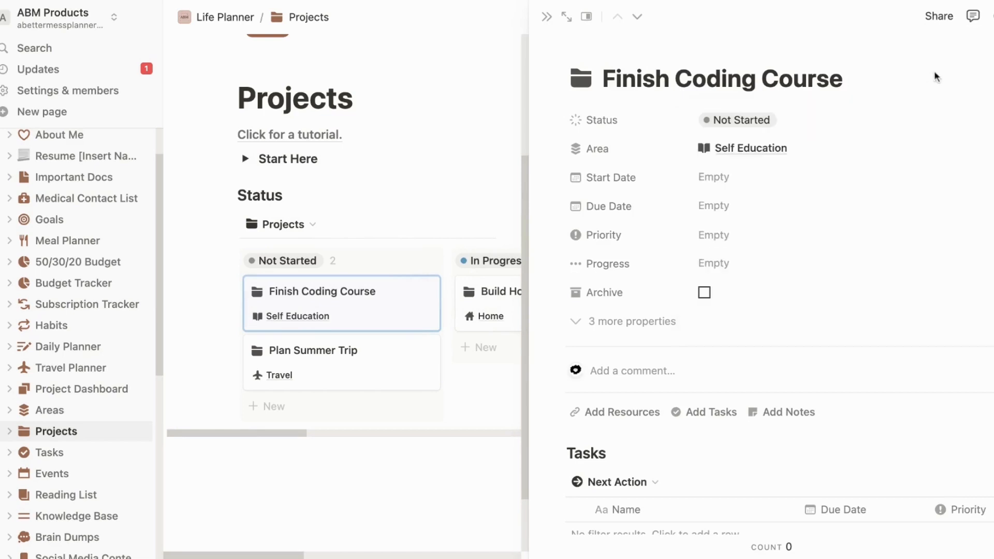
pyautogui.click(616, 127)
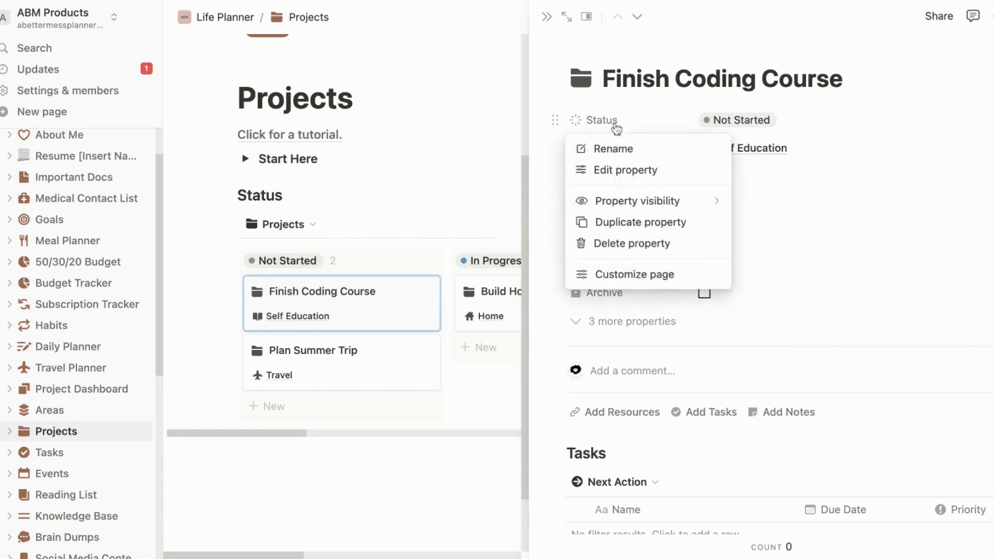
pyautogui.click(946, 91)
# - Remove the linked area from the Finish Coding Course project and link it to Self Education again
pyautogui.click(990, 148)
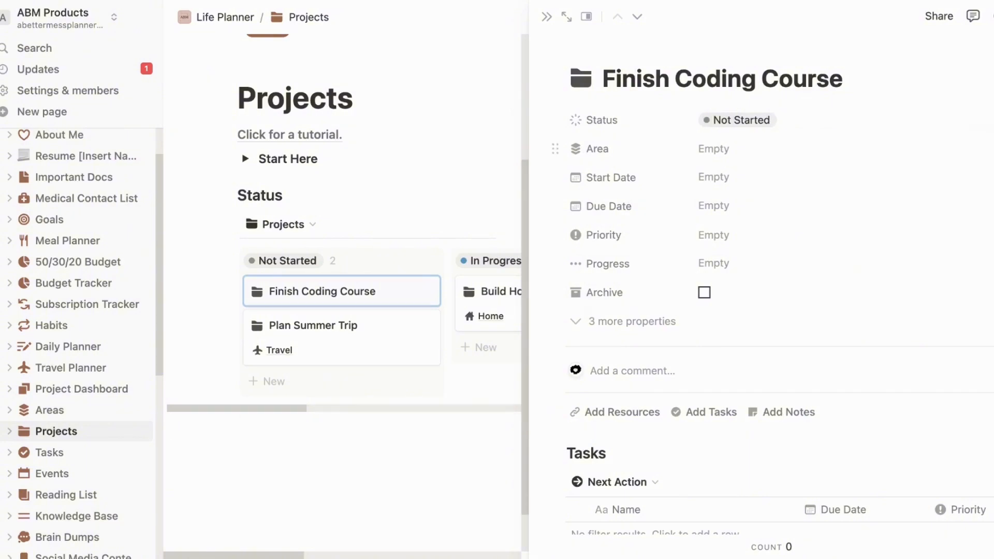
pyautogui.click(888, 157)
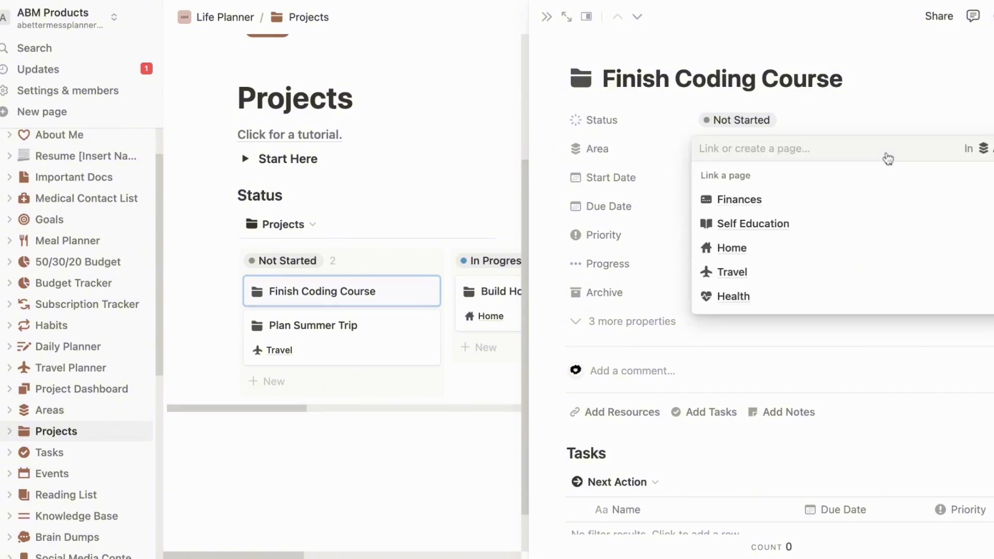
pyautogui.click(844, 231)
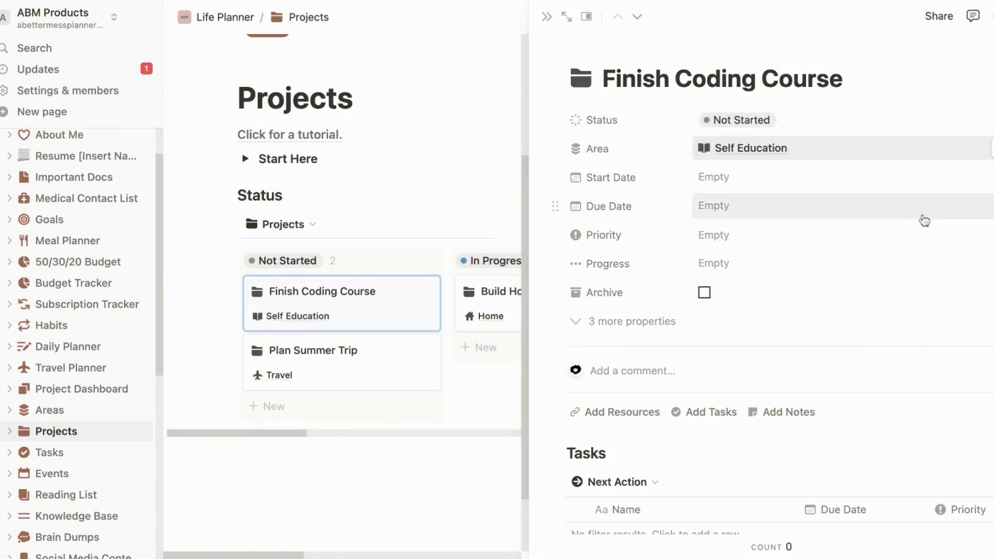
# - Inspect the project's Priority field and the relation, property and calculation settings of its Progress rollup
pyautogui.click(885, 241)
pyautogui.click(958, 101)
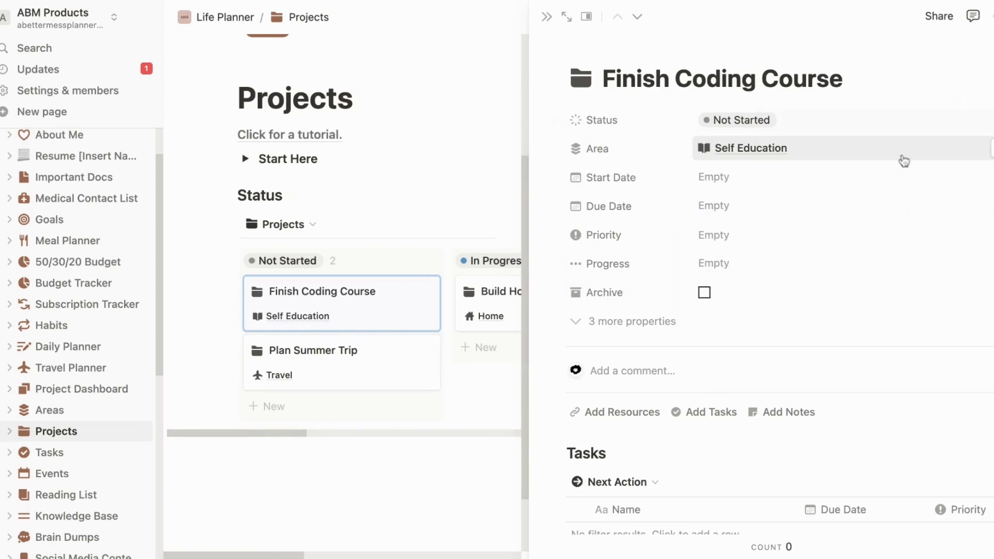
pyautogui.click(826, 260)
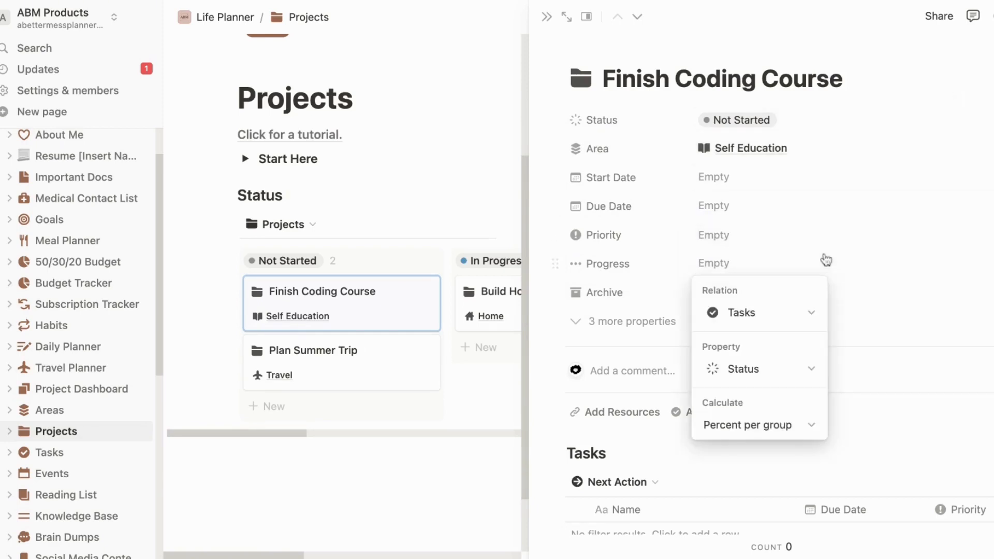
pyautogui.click(943, 88)
# - Expand the project's three hidden properties, review them and hide them again
pyautogui.scroll(-2, 846, 243)
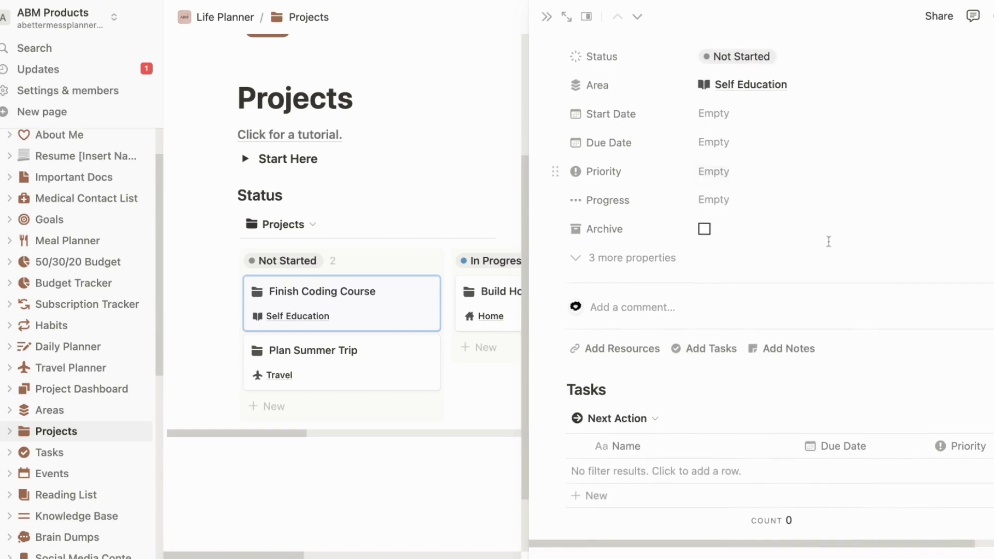
pyautogui.click(664, 259)
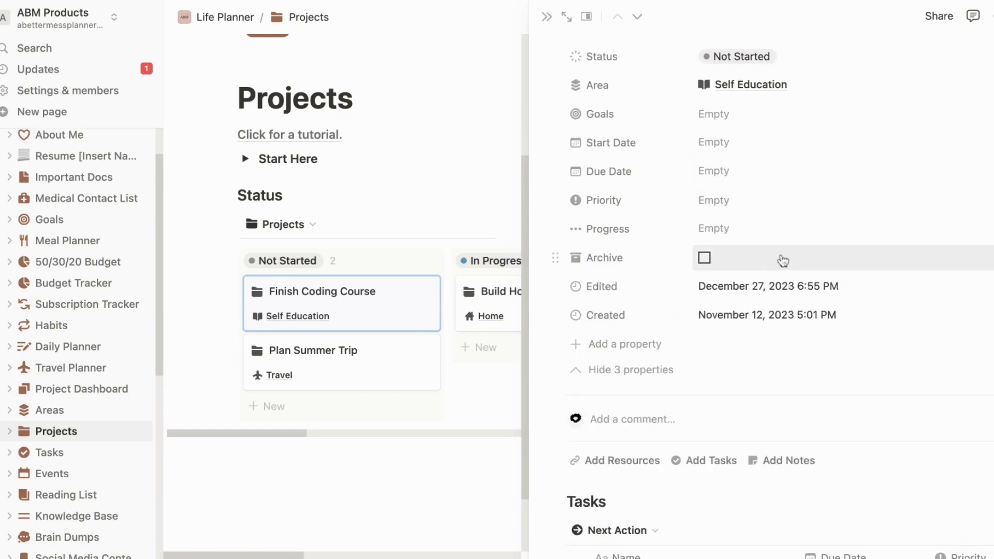
pyautogui.scroll(-3, 781, 258)
pyautogui.click(654, 278)
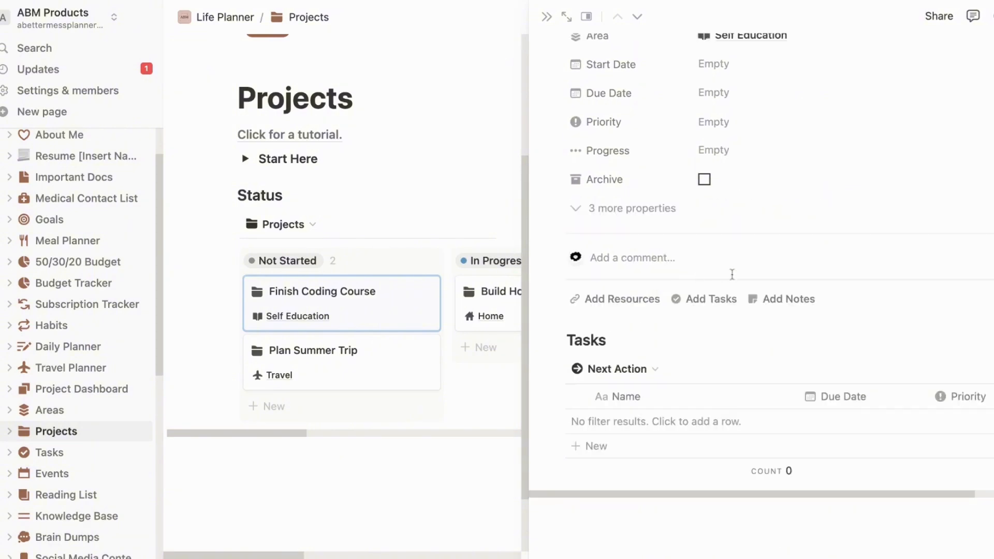
# - Add a new task to the project's Next Action table and inspect its due date calendar and reminder options without setting a date
pyautogui.click(657, 450)
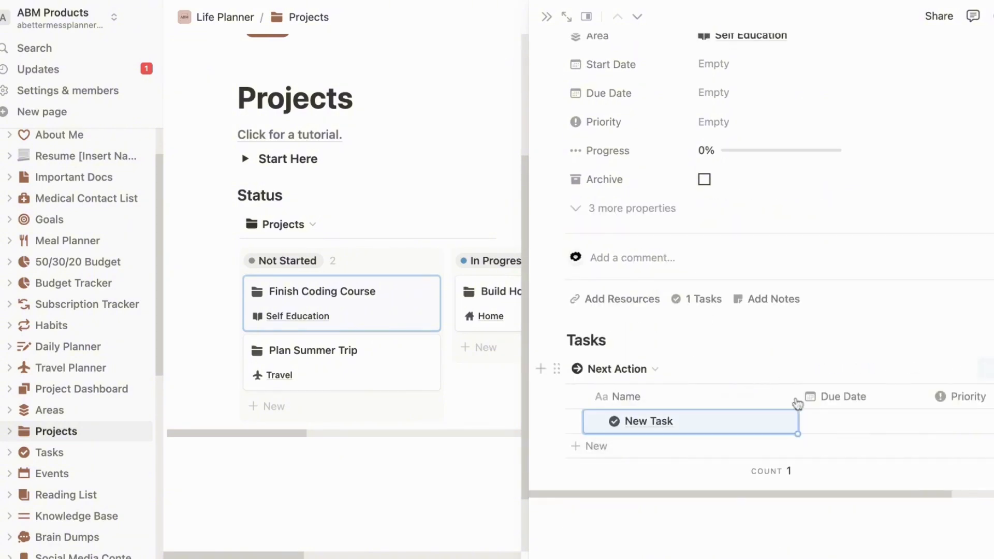
pyautogui.click(850, 429)
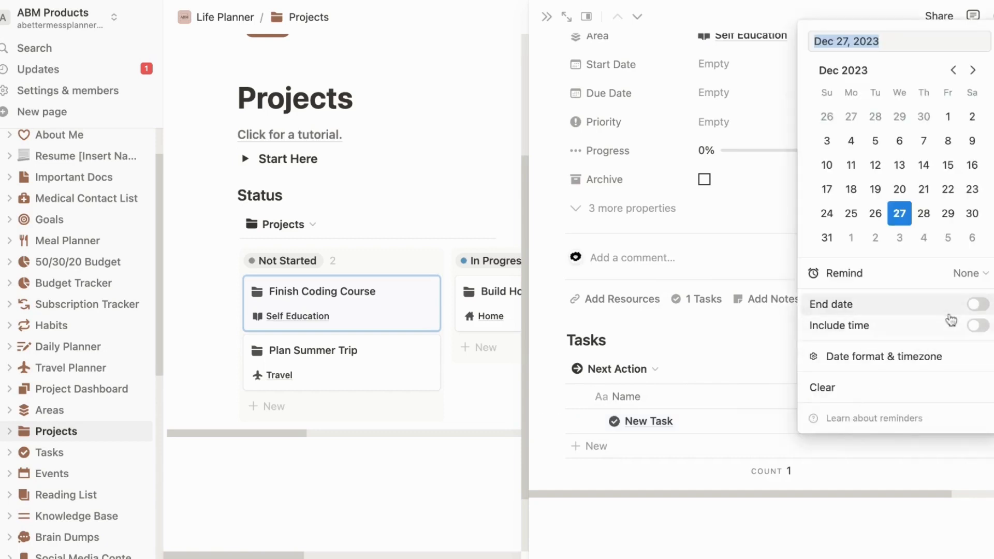
pyautogui.click(970, 275)
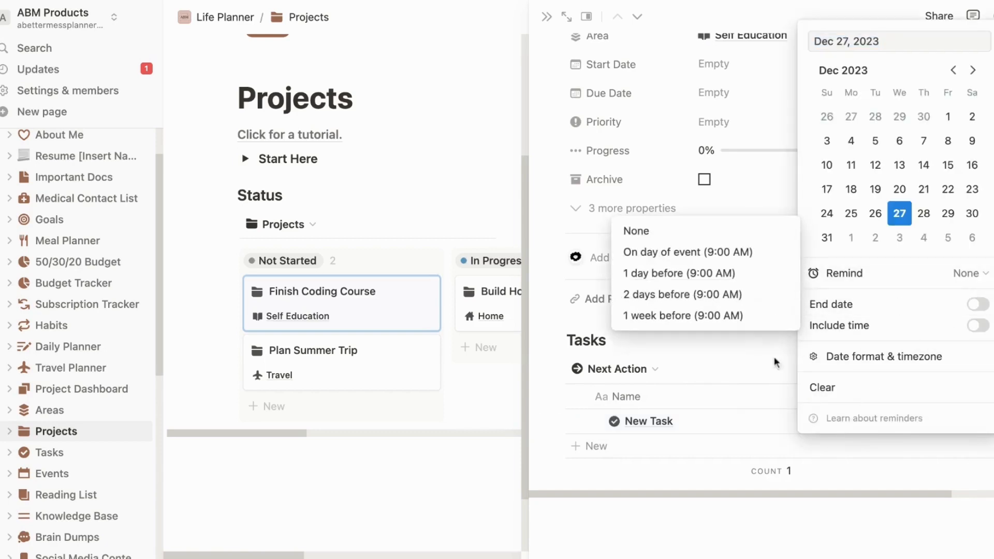
pyautogui.click(767, 373)
pyautogui.click(747, 361)
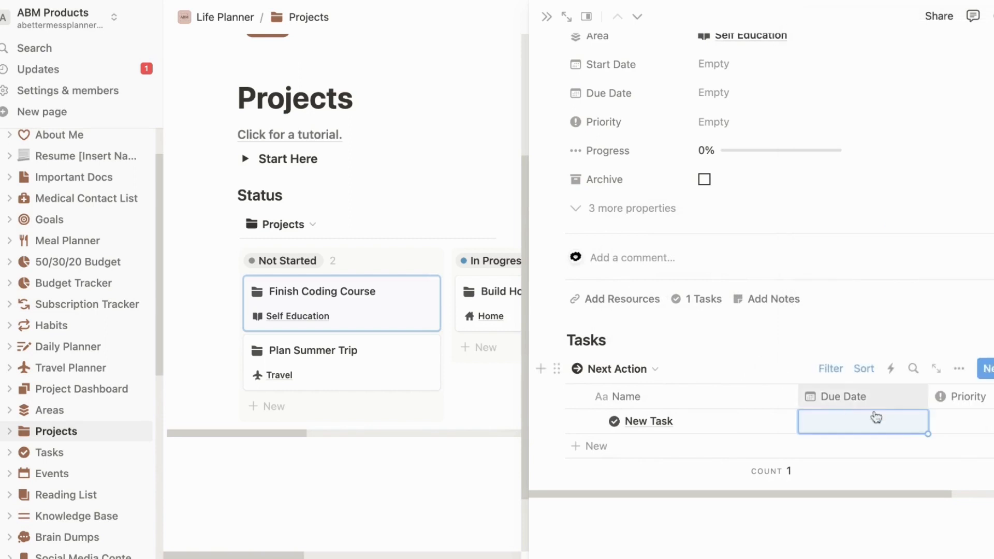
# - Review the priority choices for the new task without selecting one
pyautogui.hscroll(1, 903, 419)
pyautogui.click(905, 424)
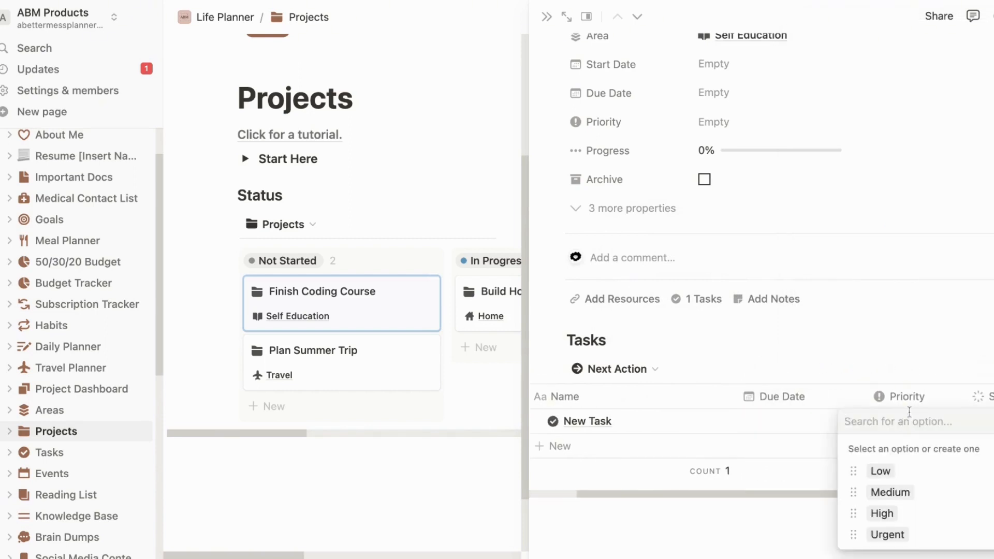
pyautogui.press('Escape')
pyautogui.hscroll(3, 948, 409)
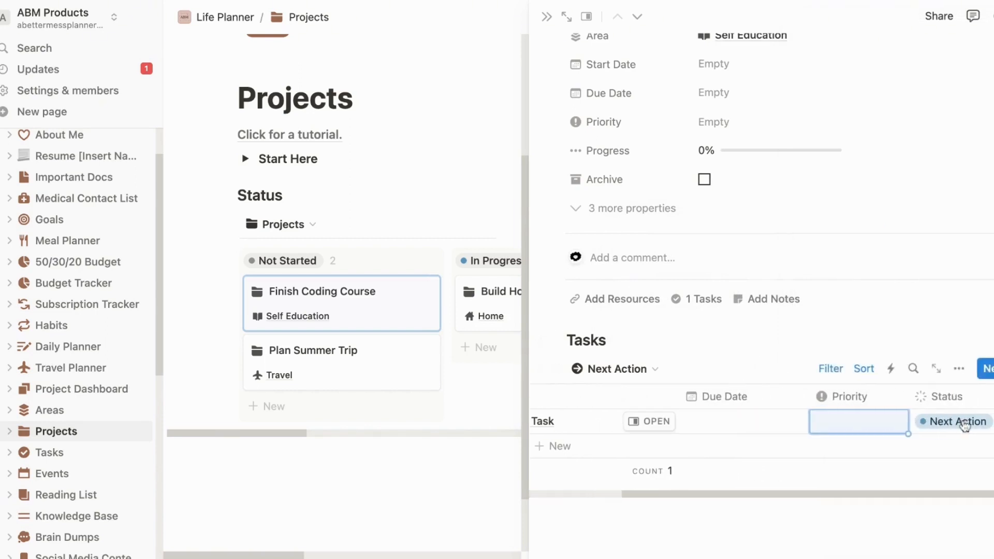
# - Review the new task's status choices and the Status property's edit settings, and close them
pyautogui.click(964, 422)
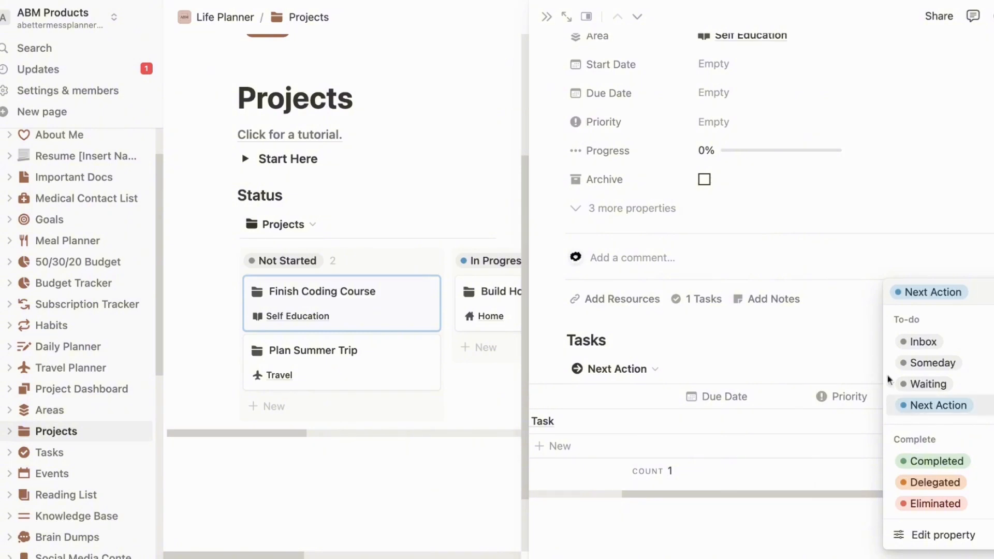
pyautogui.click(924, 535)
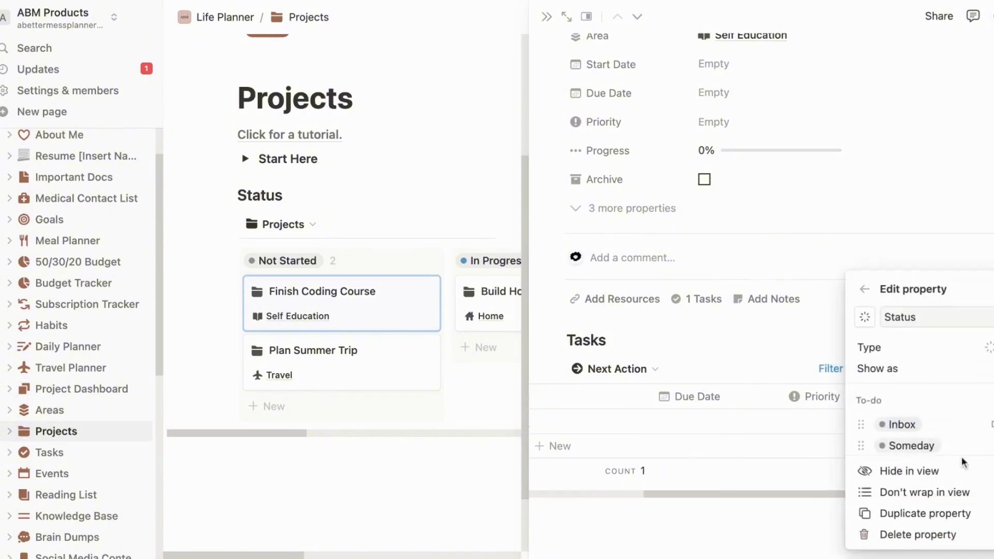
pyautogui.scroll(-5, 963, 461)
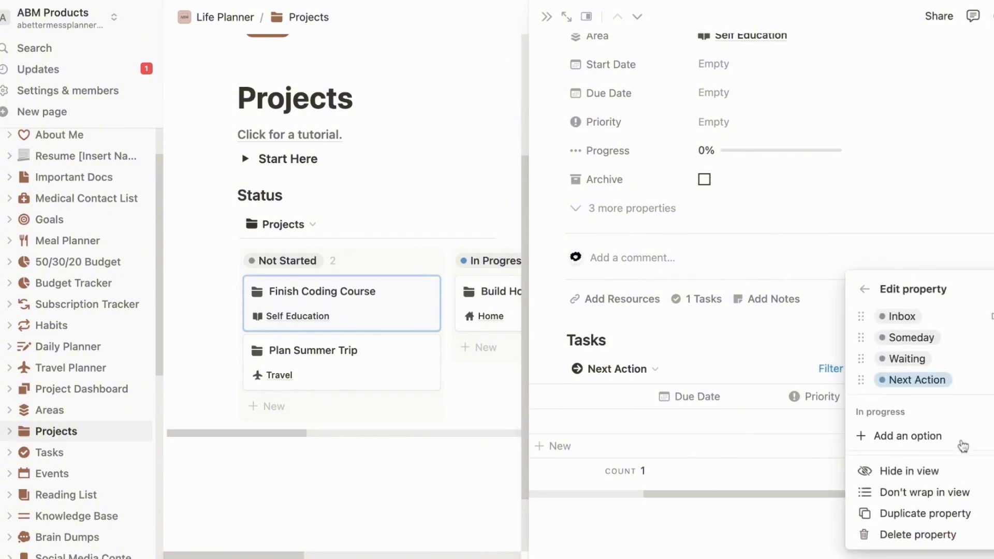
pyautogui.scroll(5, 960, 437)
pyautogui.click(797, 346)
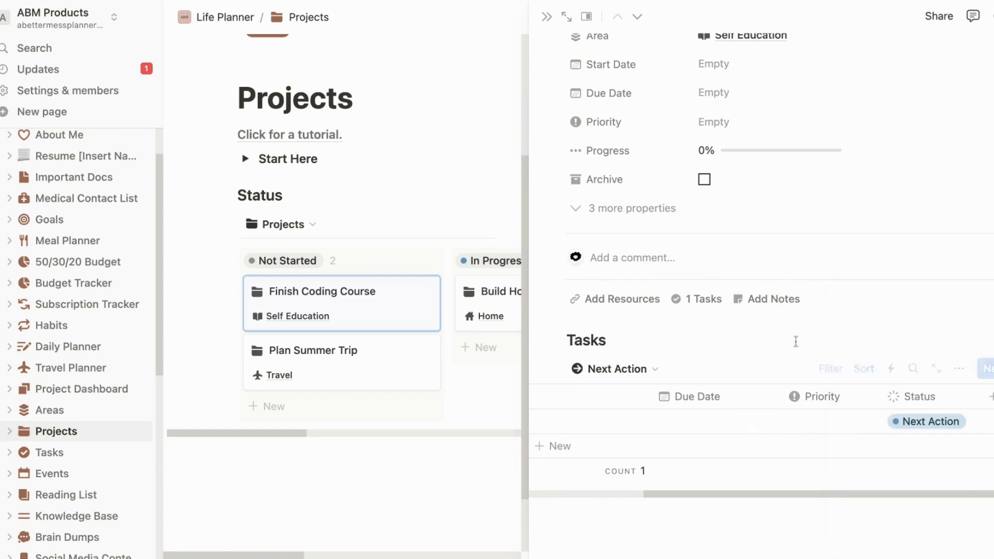
# - Delete the new task from the project's Next Action table and close the project's side peek
pyautogui.hscroll(-3, 762, 401)
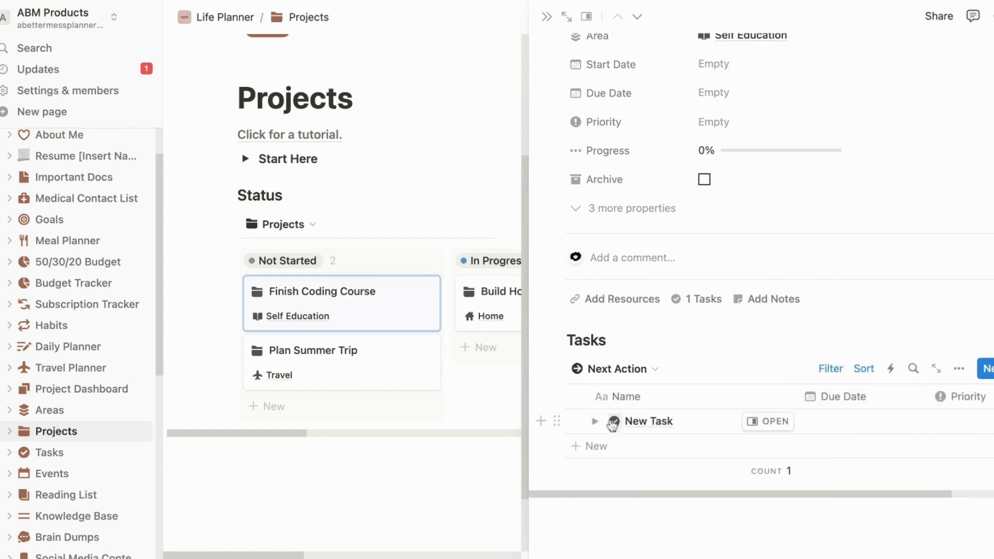
pyautogui.click(576, 422)
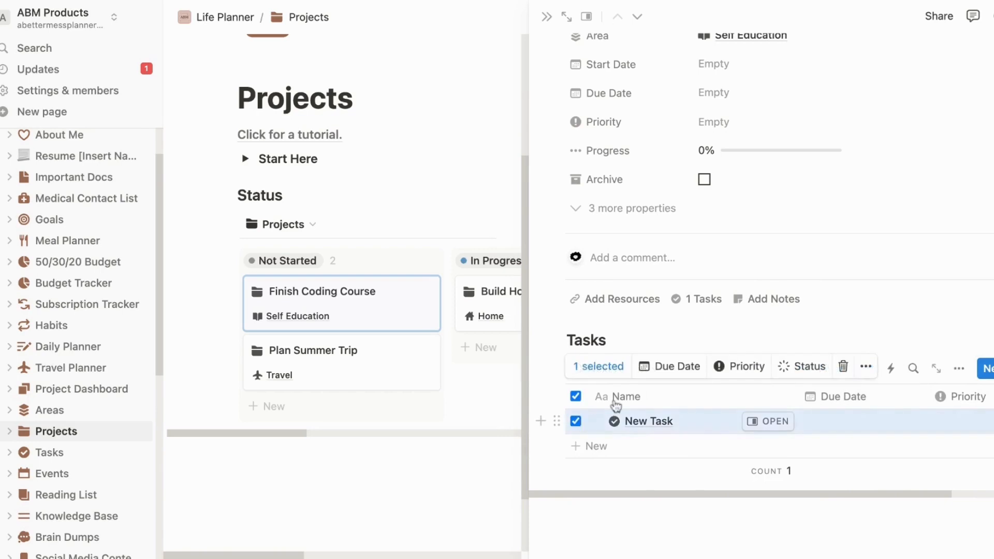
pyautogui.click(839, 366)
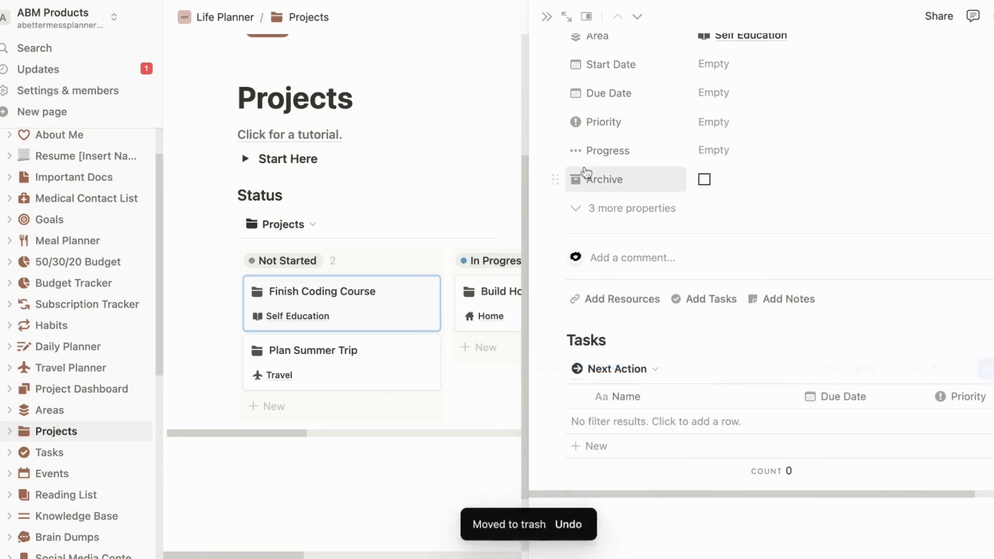
pyautogui.click(546, 20)
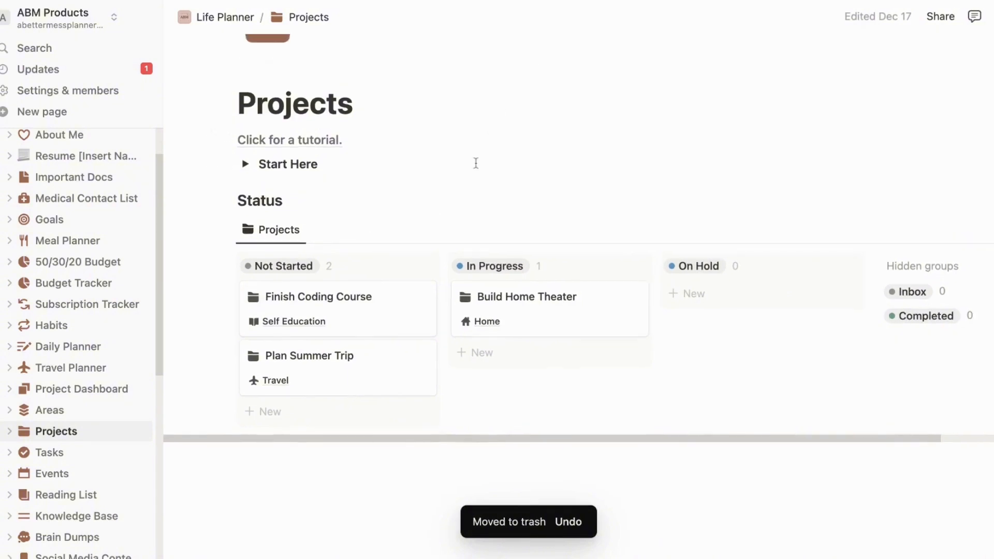
# - Add a new project to the Not Started group on the Projects board and delete it
pyautogui.click(315, 416)
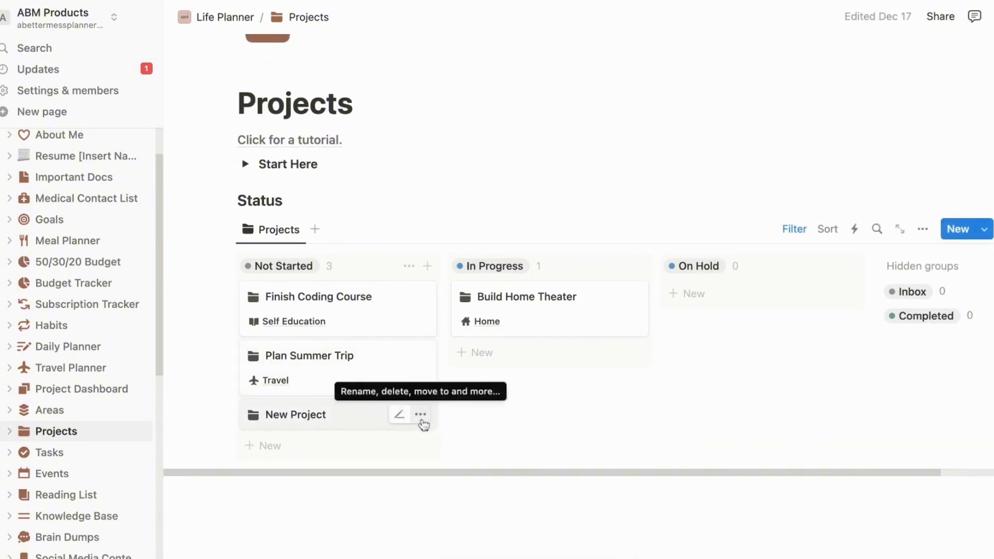
pyautogui.click(420, 417)
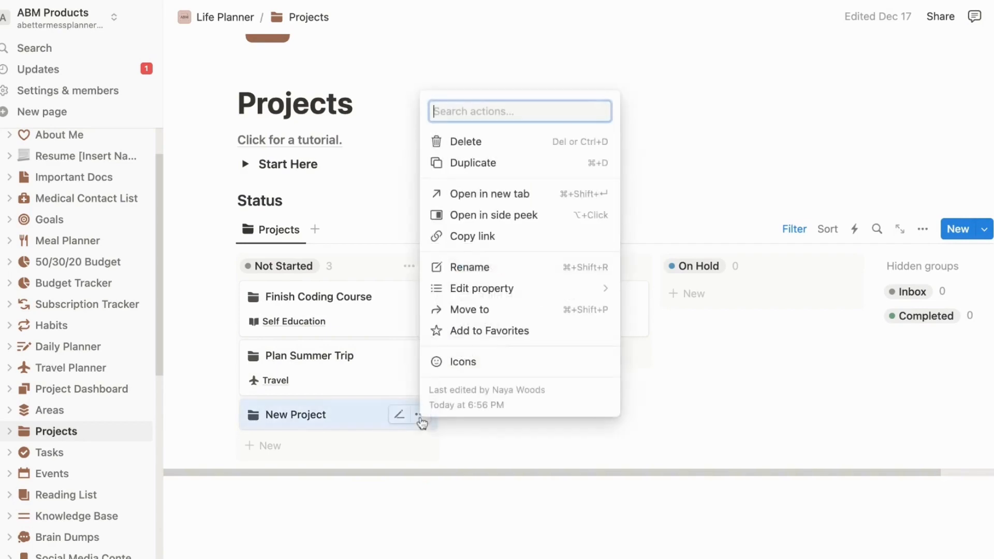
pyautogui.click(508, 150)
pyautogui.scroll(4, 502, 224)
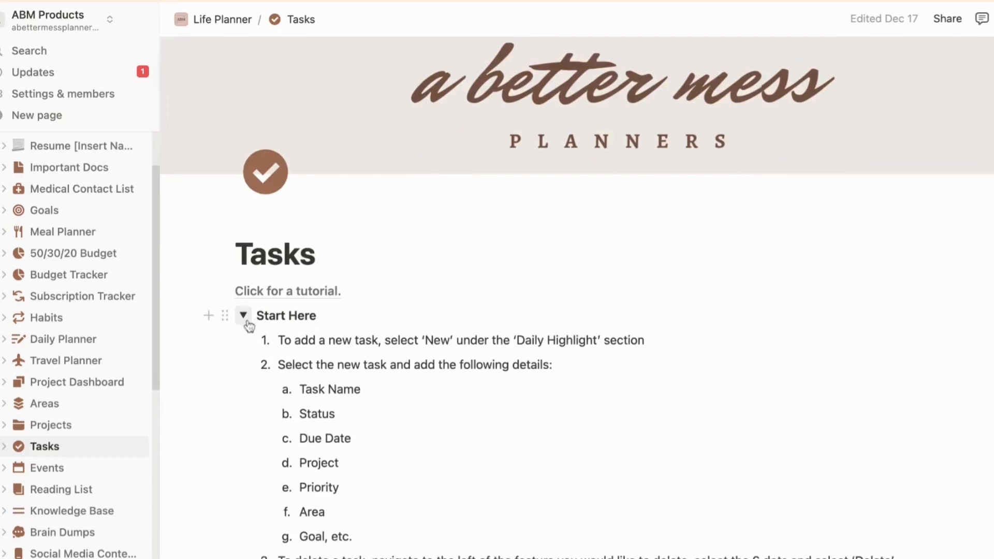
# - Read the Start Here instructions on the Tasks page, collapse them and inspect the block's available actions
pyautogui.scroll(-3, 249, 325)
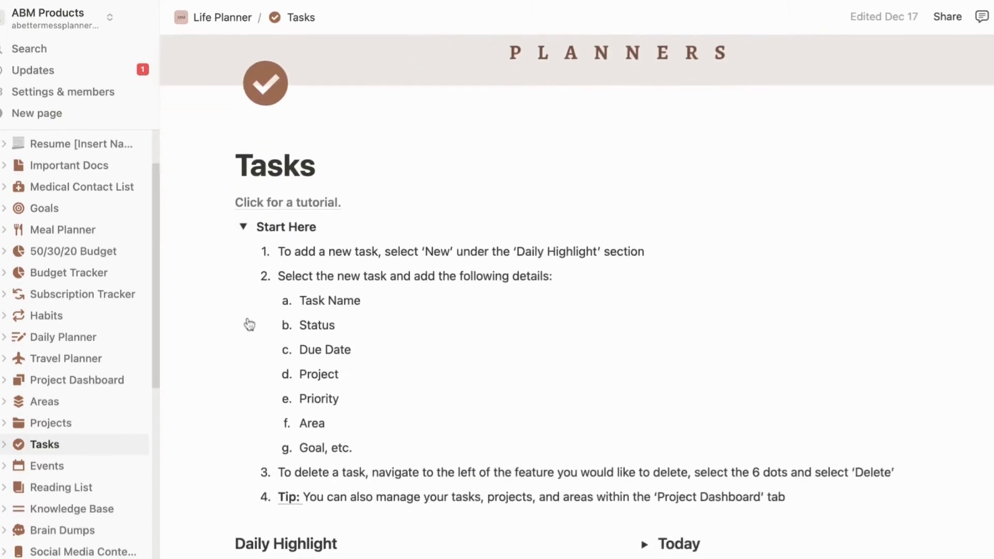
pyautogui.click(243, 228)
pyautogui.click(228, 226)
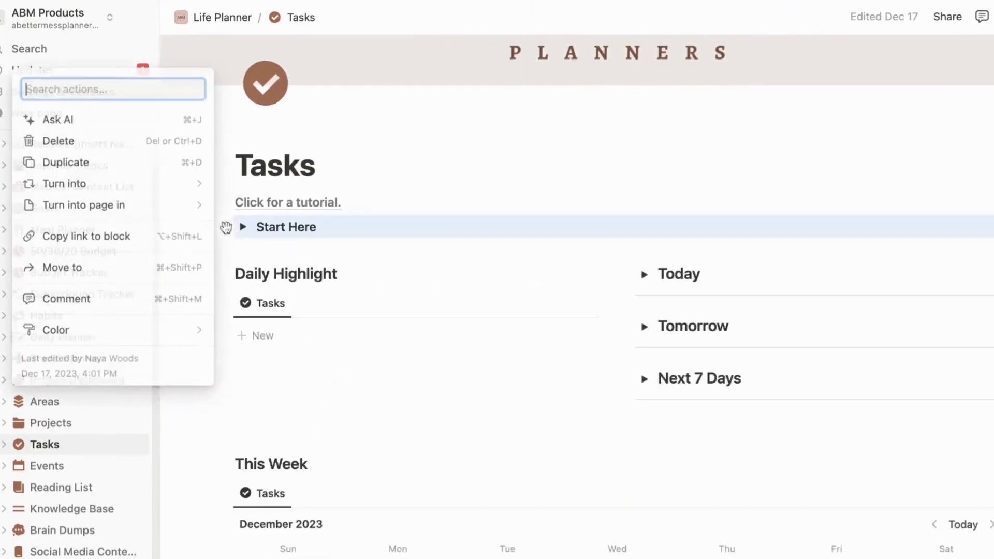
pyautogui.press('Escape')
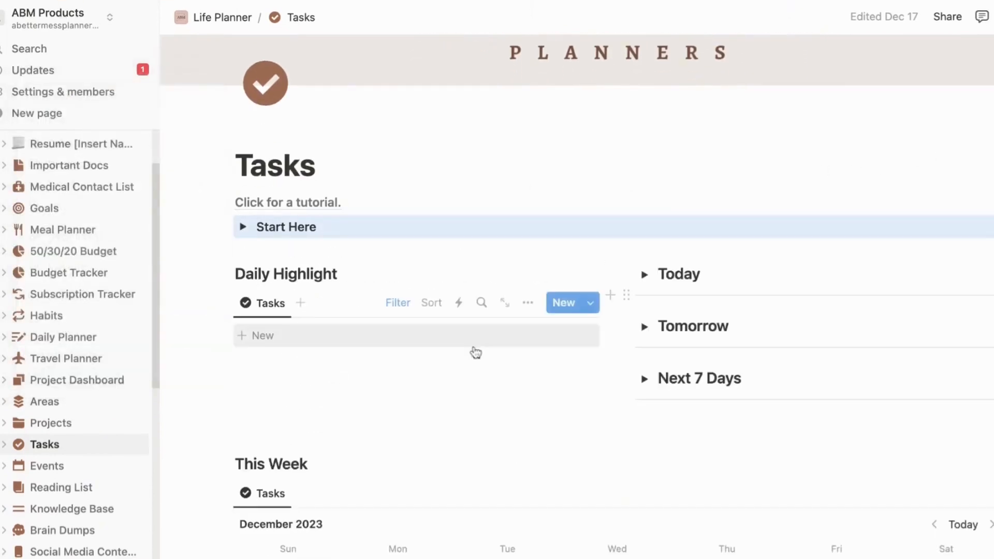
# - Add a new task under Daily Highlight and open its page in side peek
pyautogui.click(399, 347)
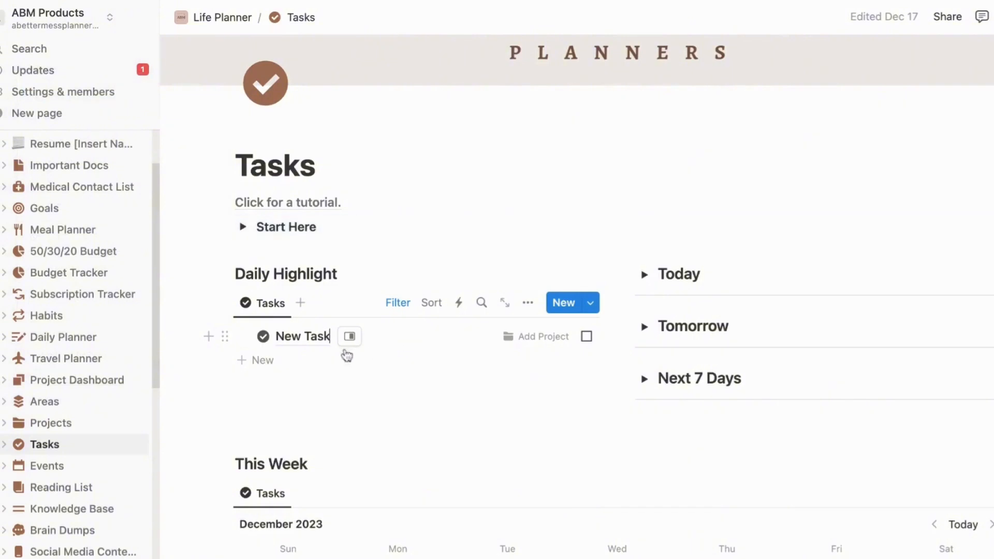
pyautogui.click(306, 416)
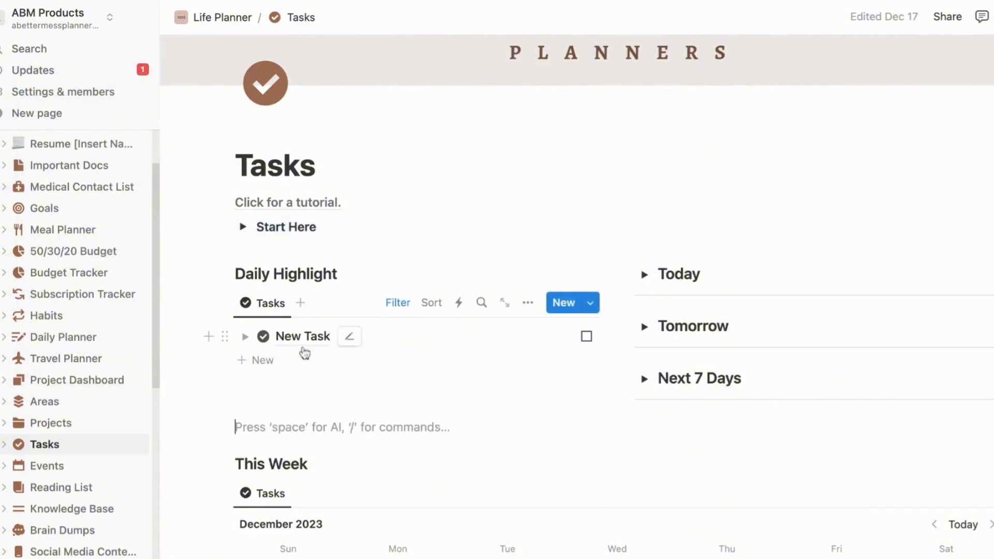
pyautogui.click(304, 337)
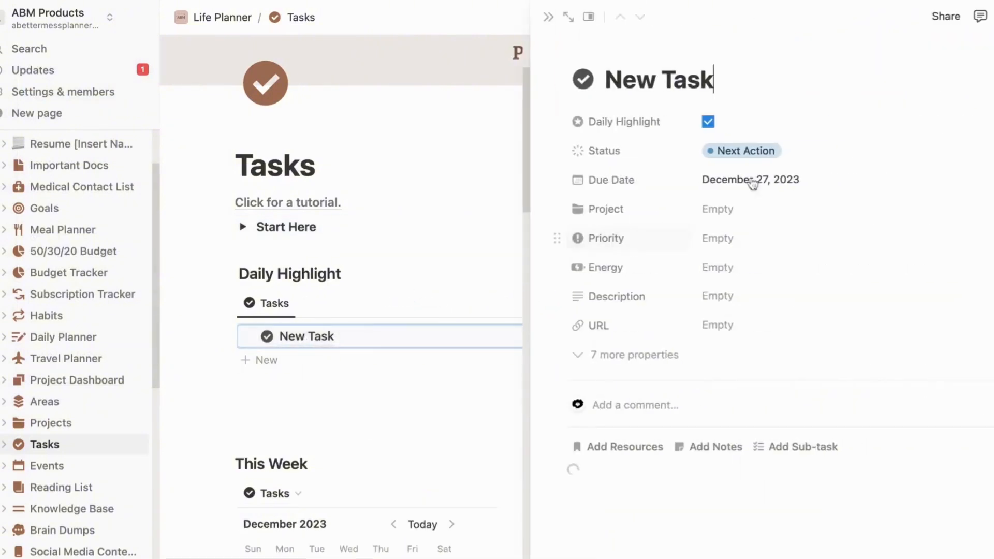
# - Review the Daily Highlight task's status choices and the Status property's edit settings without changing anything
pyautogui.click(832, 156)
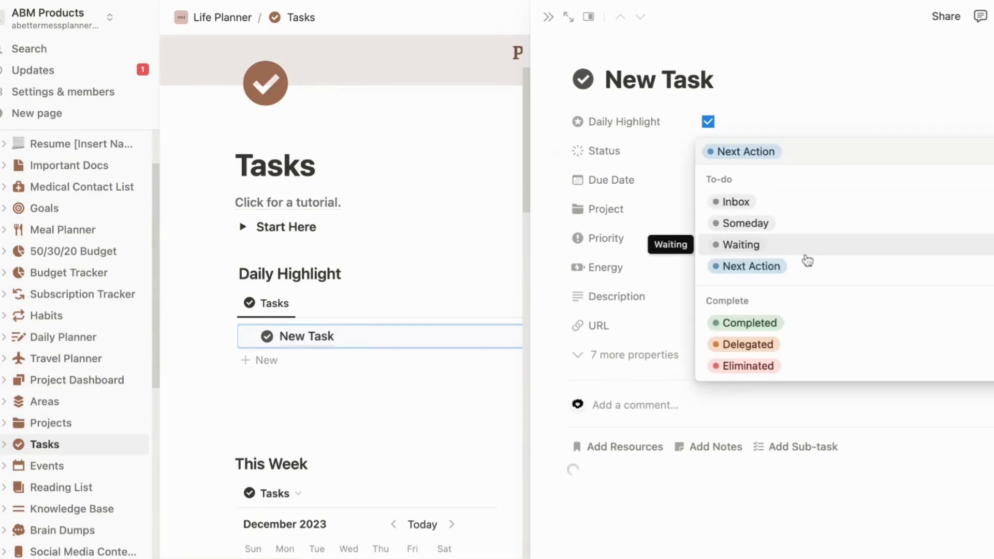
pyautogui.click(910, 123)
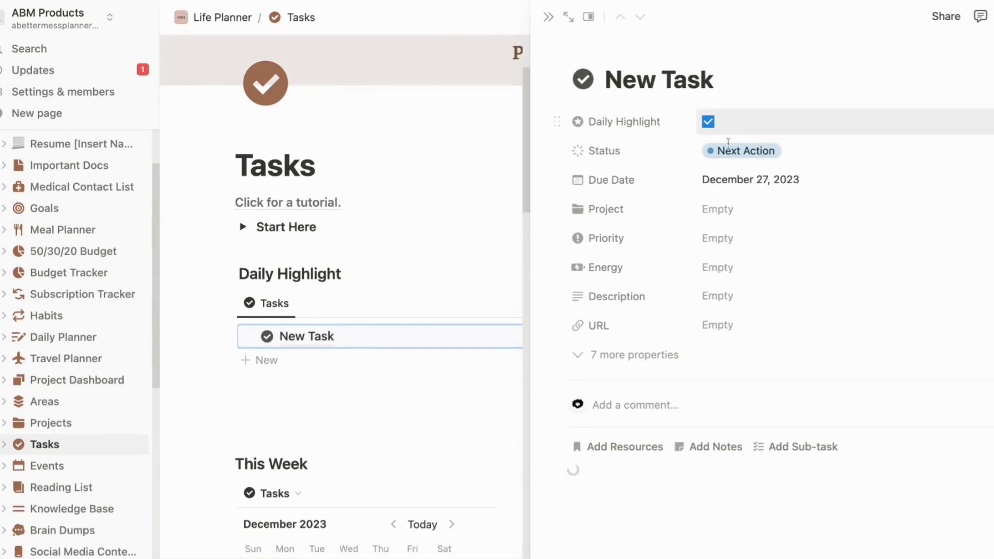
pyautogui.click(631, 155)
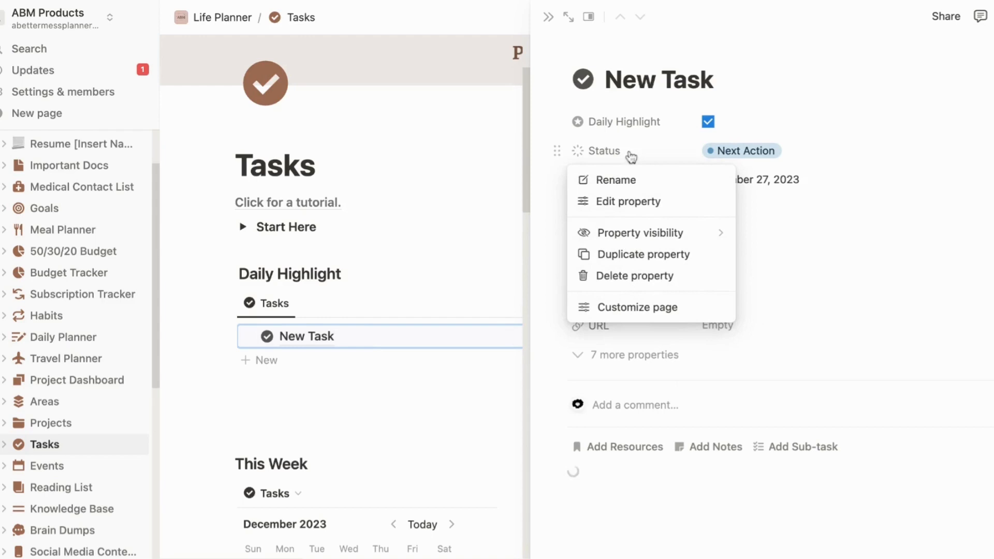
pyautogui.click(621, 201)
pyautogui.scroll(-5, 658, 305)
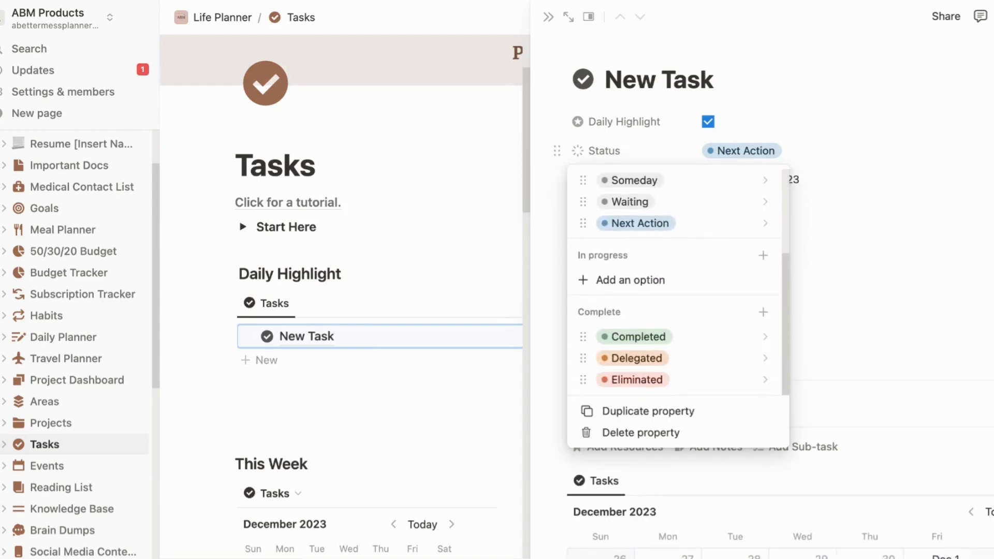
pyautogui.press('Escape')
# - Inspect the task's due date calendar and the projects available to link, leaving both properties as they are
pyautogui.click(860, 186)
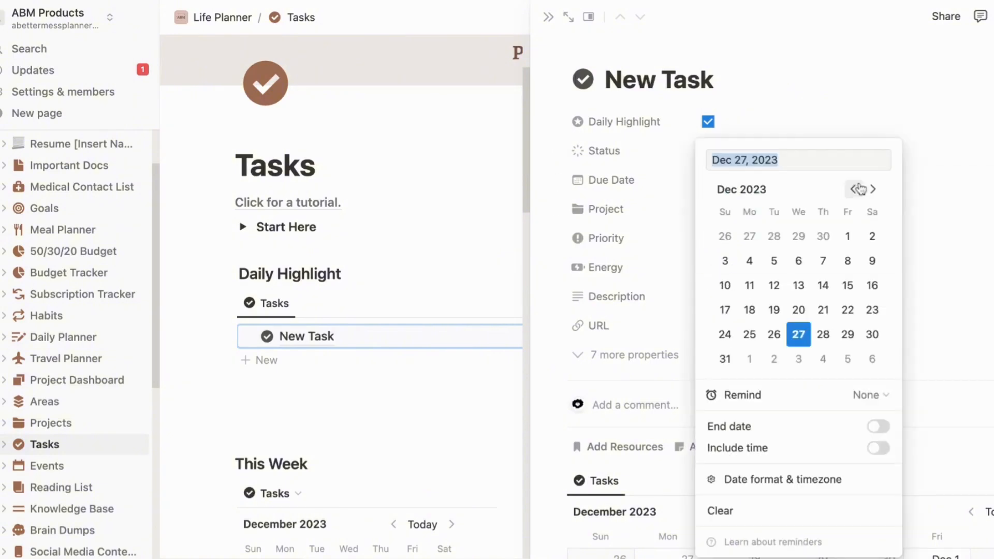
pyautogui.click(990, 252)
pyautogui.click(815, 217)
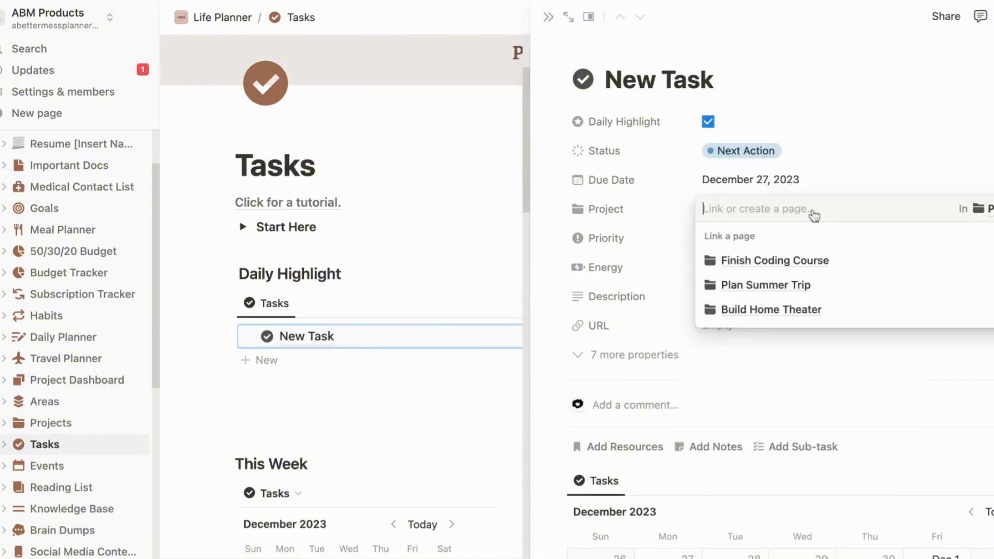
pyautogui.click(972, 139)
# - Review the task's priority and energy choices without selecting any
pyautogui.click(746, 245)
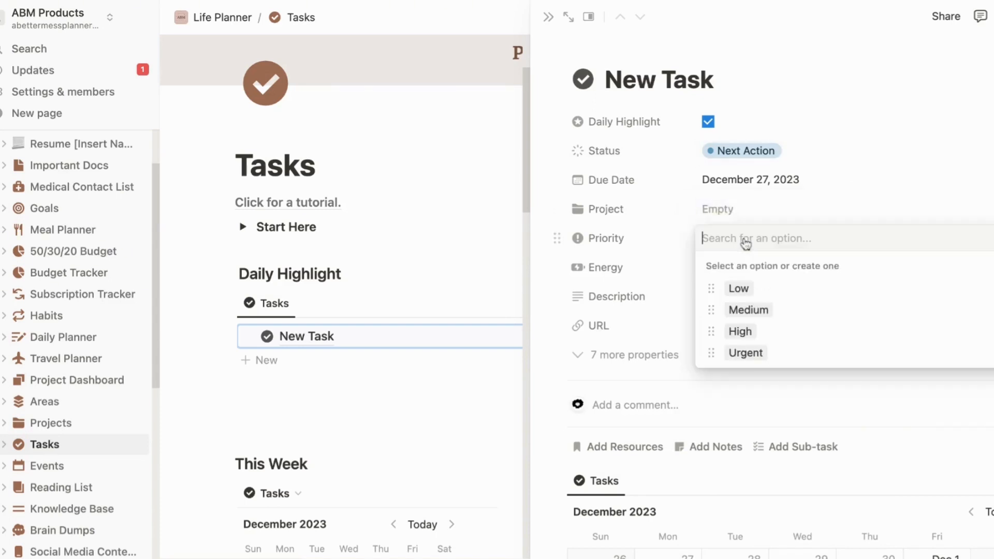
pyautogui.click(949, 200)
pyautogui.click(791, 274)
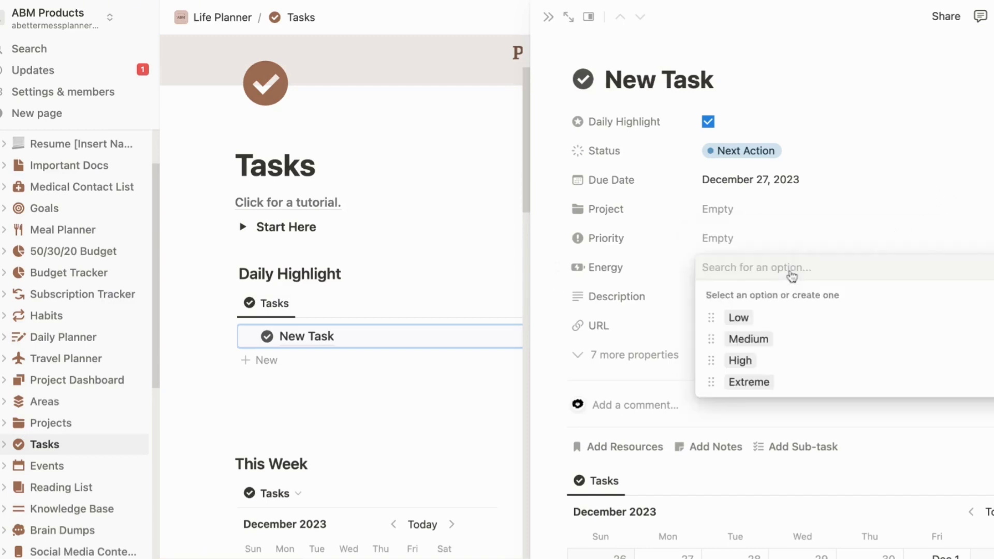
pyautogui.click(961, 183)
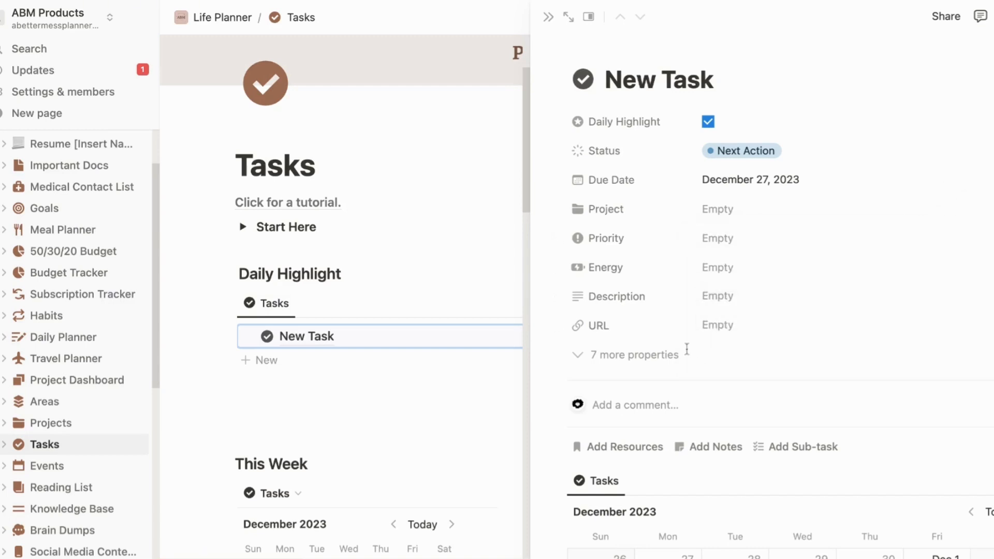
# - Expand the task's seven hidden properties and review the tasks that can be linked as Parent Task
pyautogui.click(665, 356)
pyautogui.scroll(-3, 714, 360)
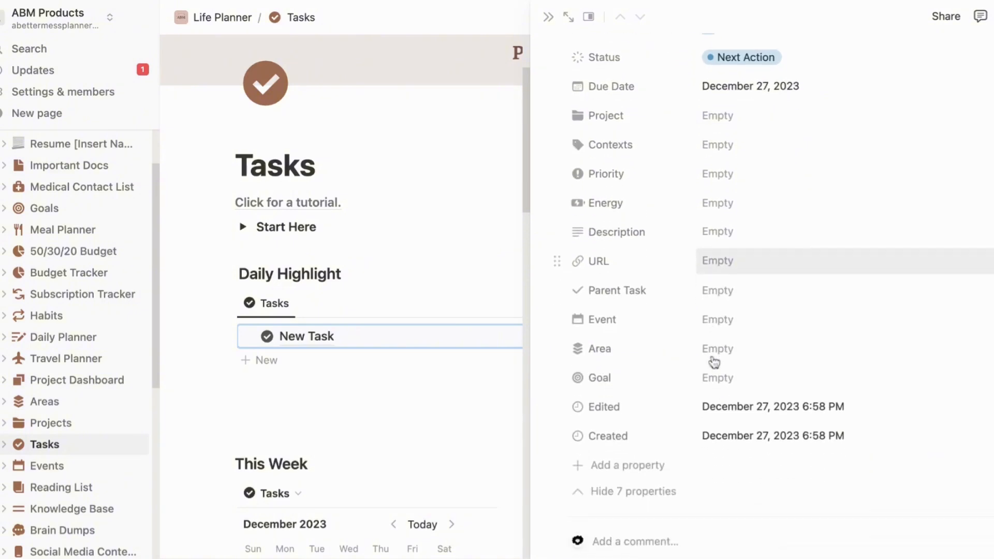
pyautogui.scroll(-1, 715, 362)
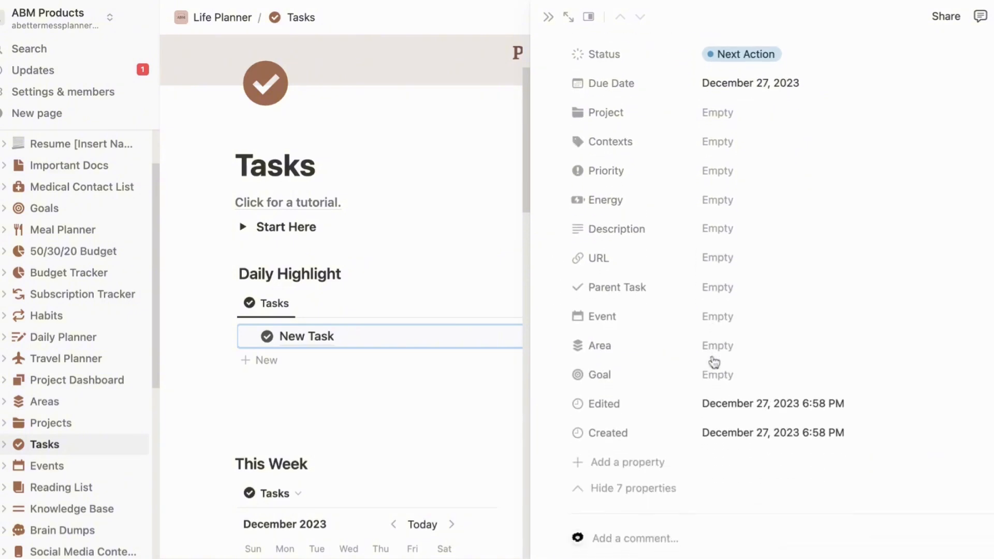
pyautogui.click(781, 285)
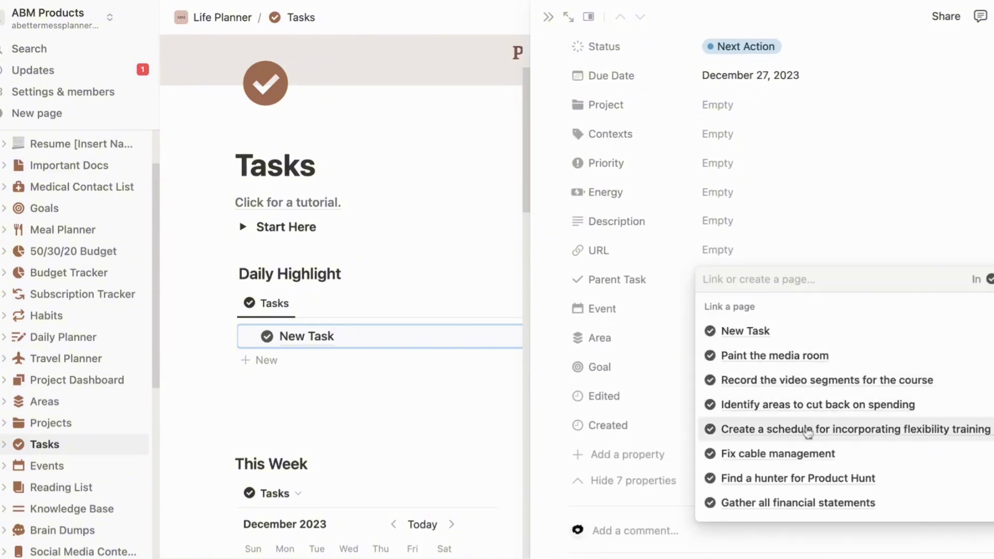
pyautogui.press('Escape')
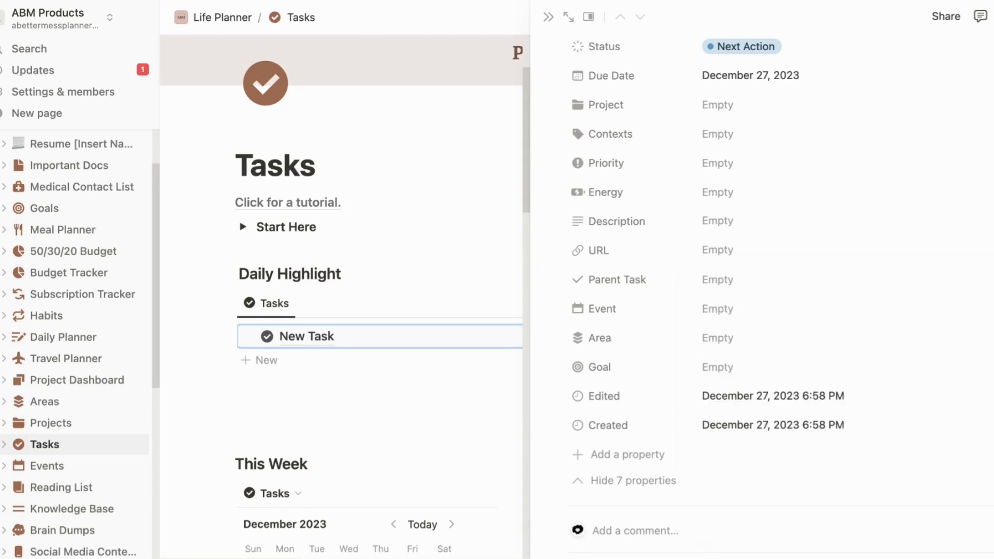
# - Review the pages that can be linked to the task's Event, Area and Goal properties without linking any
pyautogui.click(772, 310)
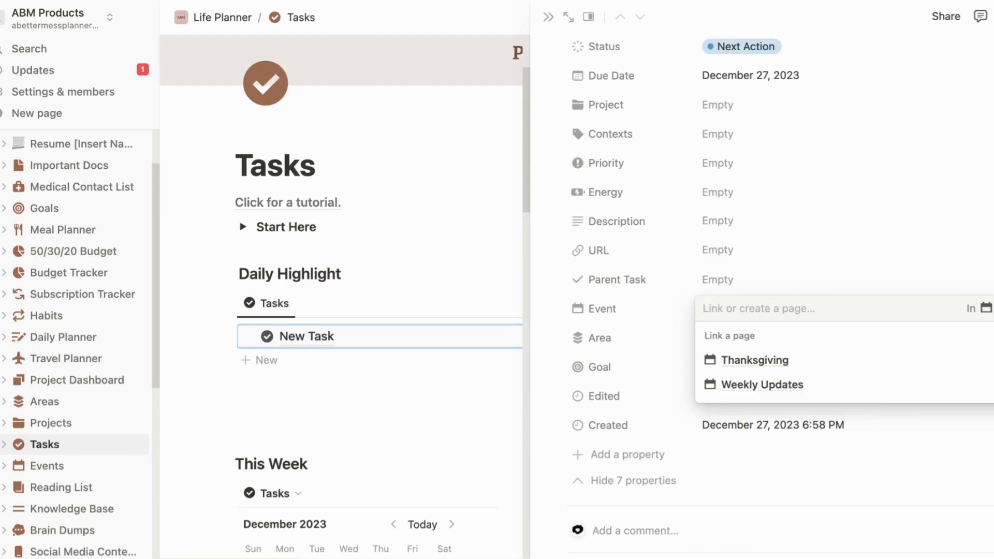
pyautogui.press('Escape')
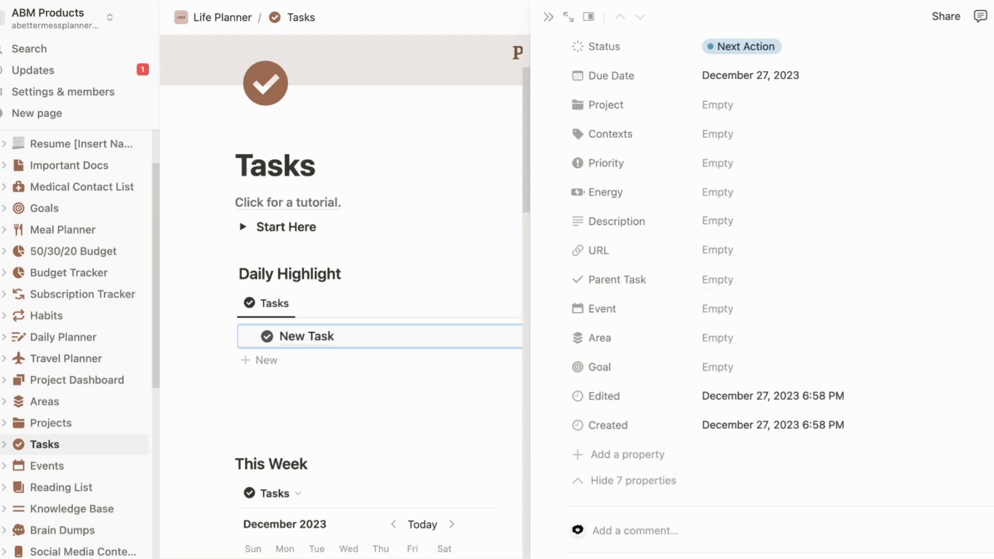
pyautogui.click(823, 339)
pyautogui.press('Escape')
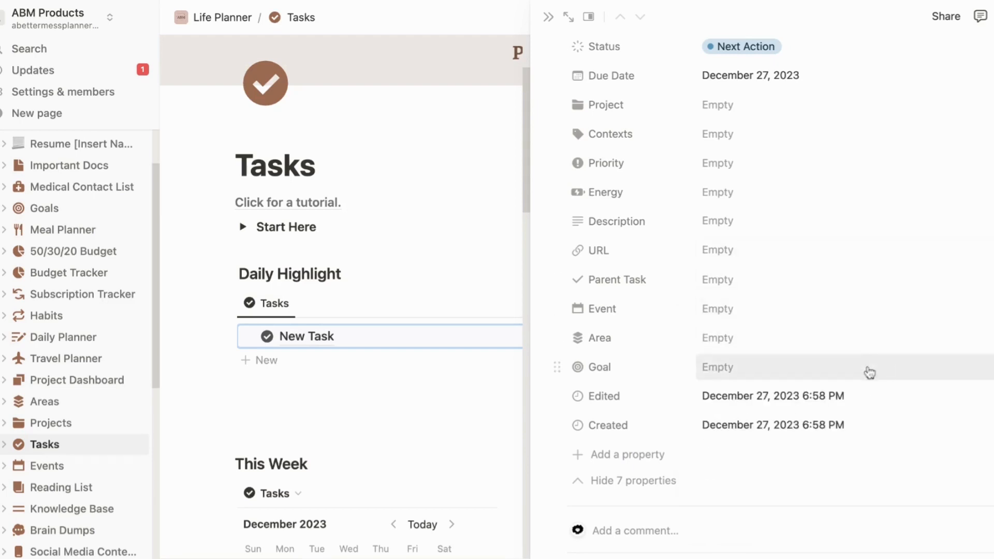
pyautogui.click(868, 372)
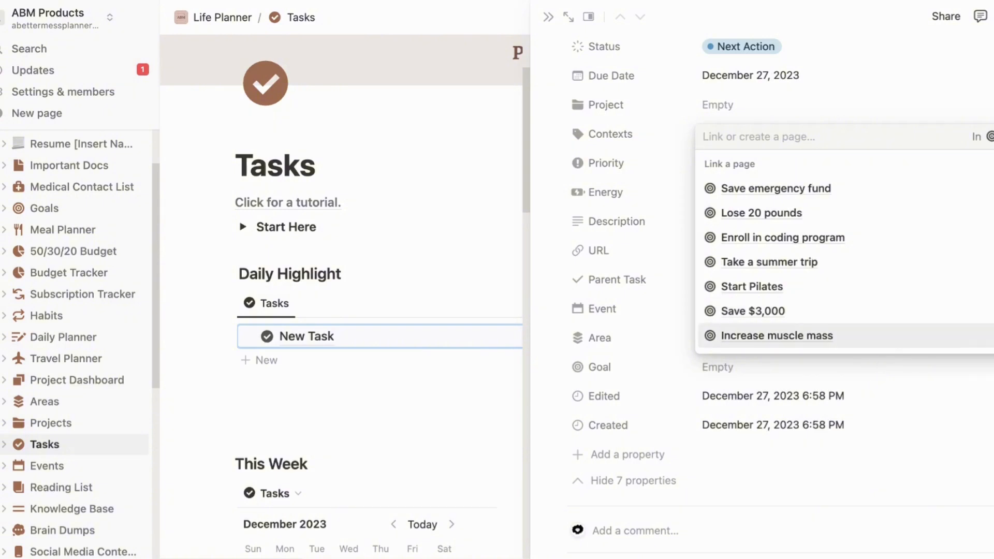
pyautogui.press('Escape')
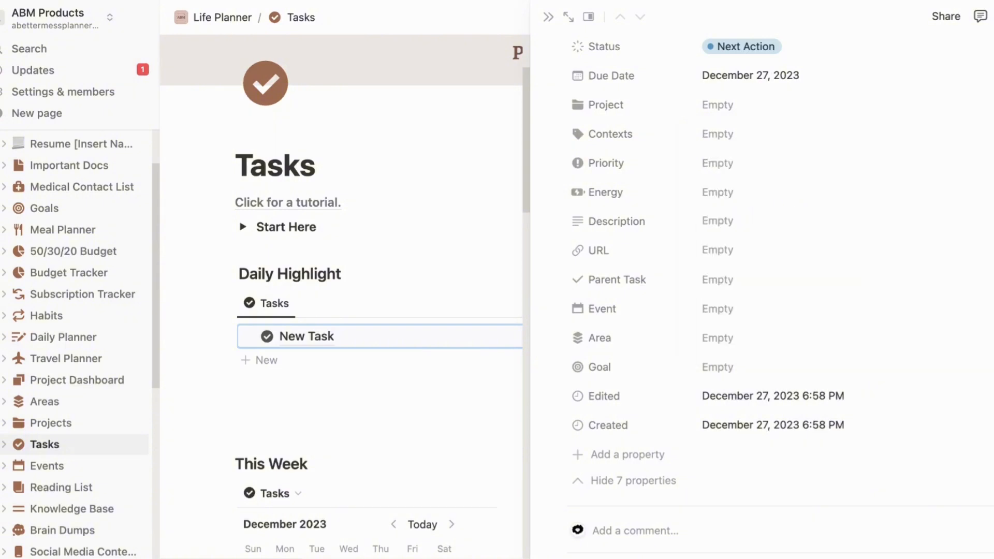
# - Hide the task's seven extra properties again and inspect the options for the Project property without choosing one
pyautogui.click(638, 484)
pyautogui.scroll(2, 715, 385)
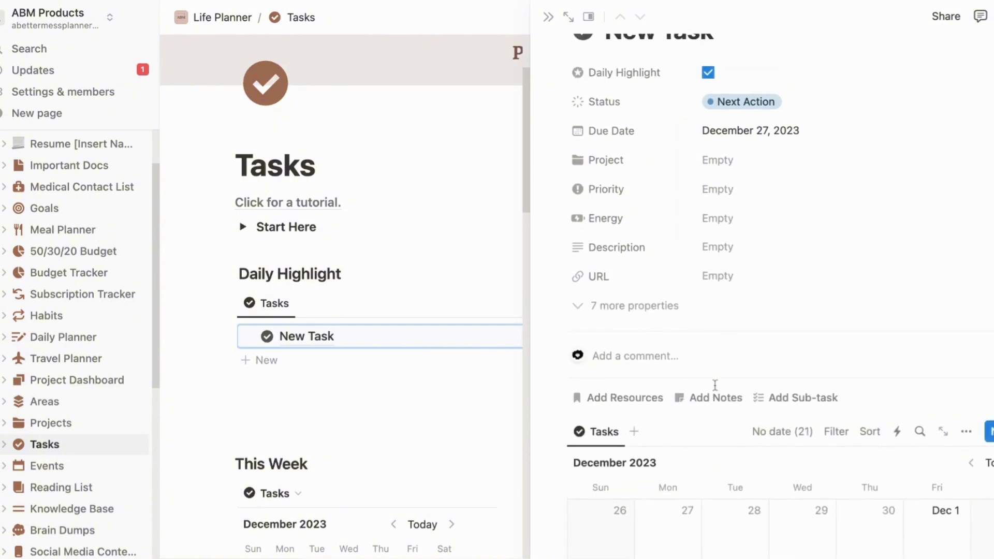
pyautogui.click(557, 163)
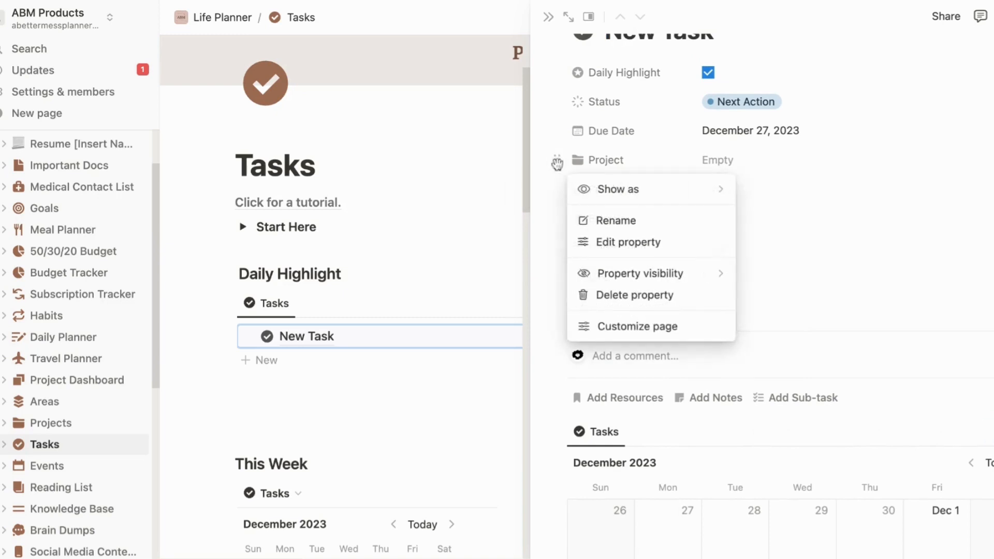
pyautogui.click(986, 204)
# - Examine the December 2023 tasks calendar inside the new task's page
pyautogui.scroll(-5, 987, 204)
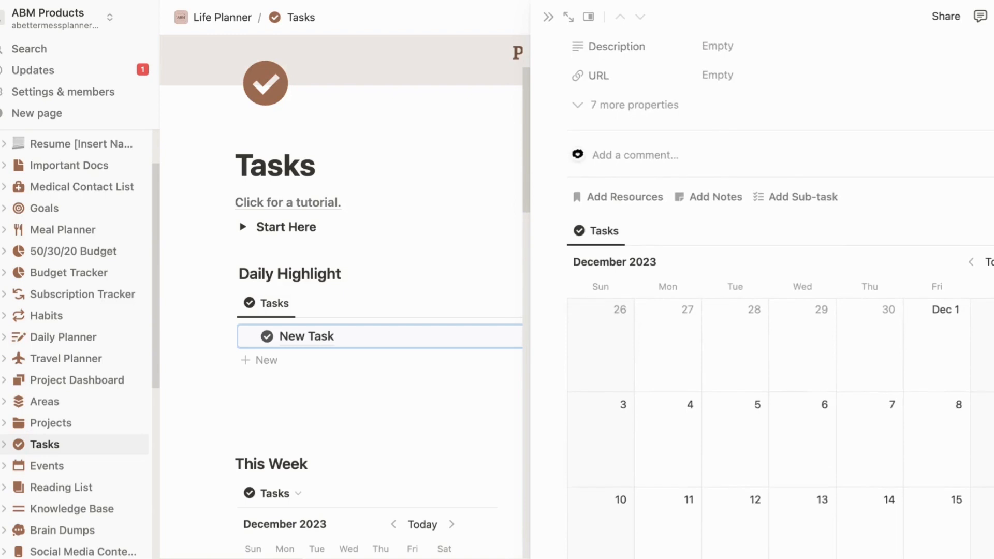
pyautogui.scroll(-3, 779, 297)
pyautogui.scroll(7, 779, 297)
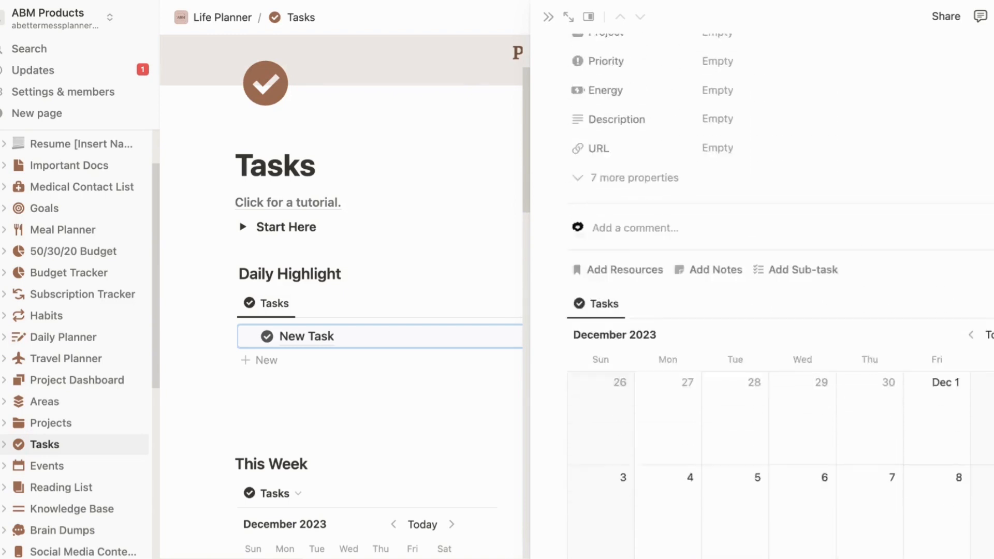
# - Set the new task's Due Date to December 26, 2023, check it in the task's calendar, and close the task page
pyautogui.click(800, 181)
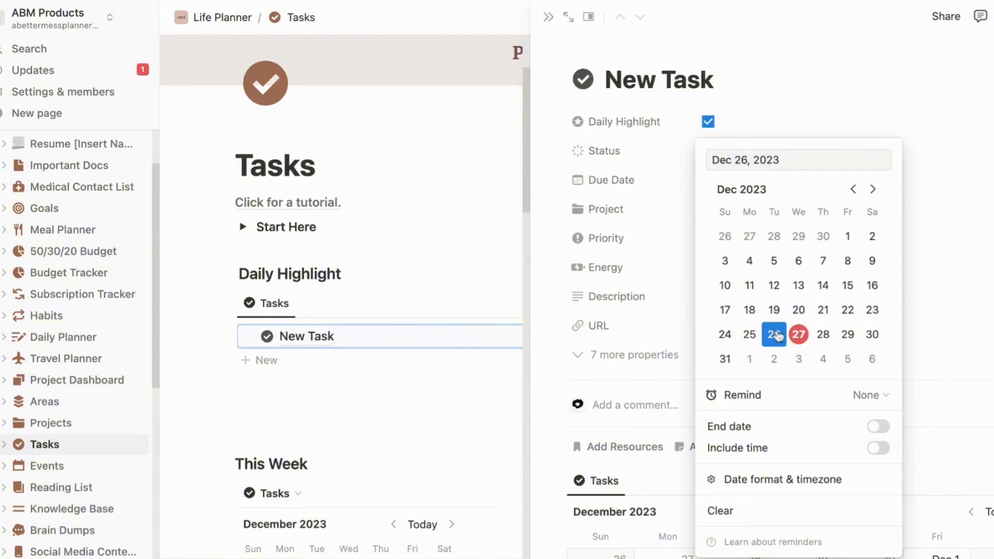
pyautogui.click(982, 242)
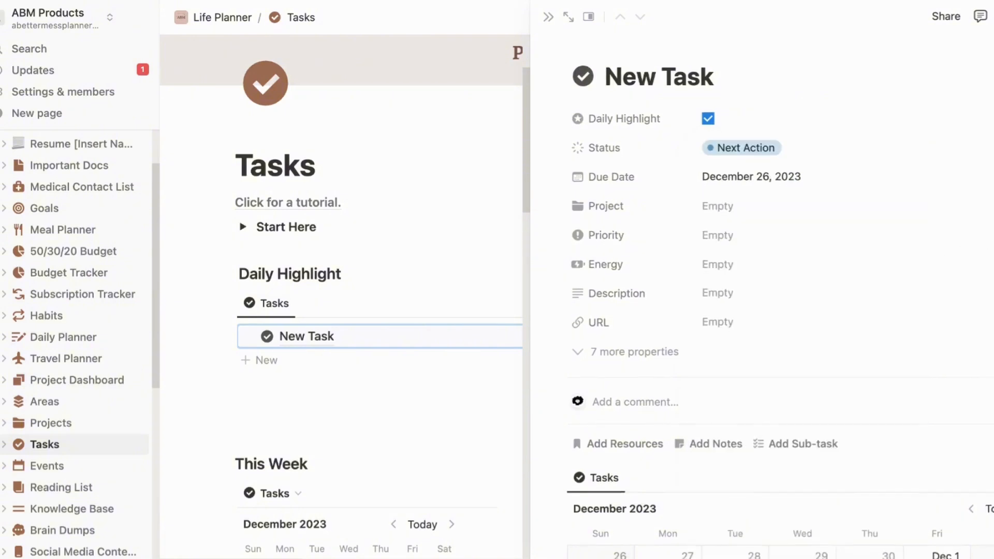
pyautogui.scroll(-8, 780, 307)
pyautogui.scroll(-3, 780, 306)
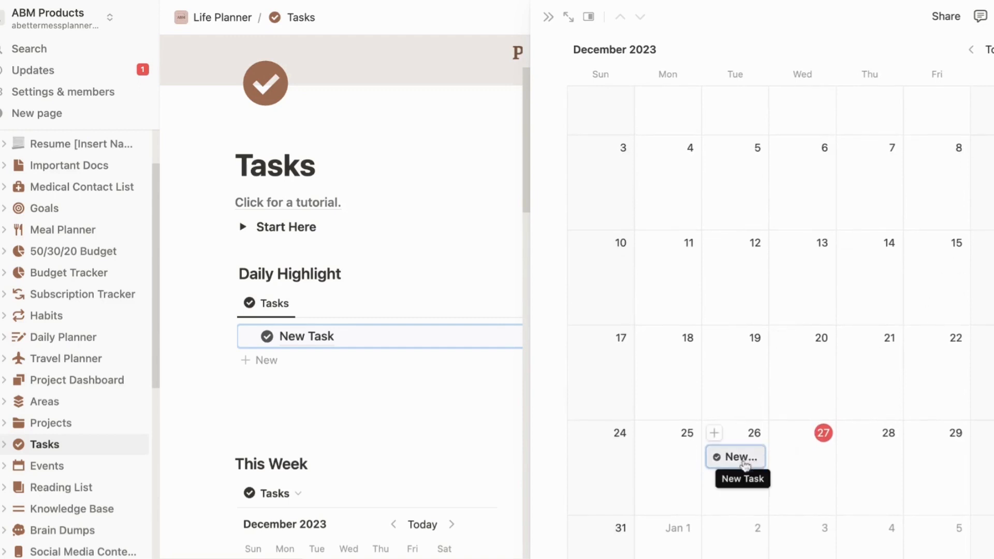
pyautogui.click(548, 17)
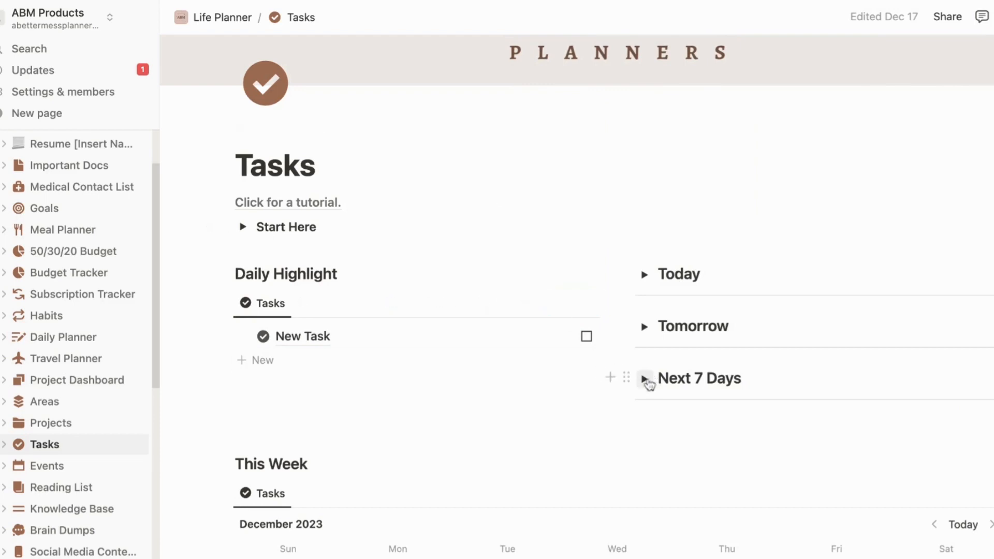
# - Reopen New Task from Daily Highlight, set its Due Date to December 28, 2023, and close the task page
pyautogui.click(319, 338)
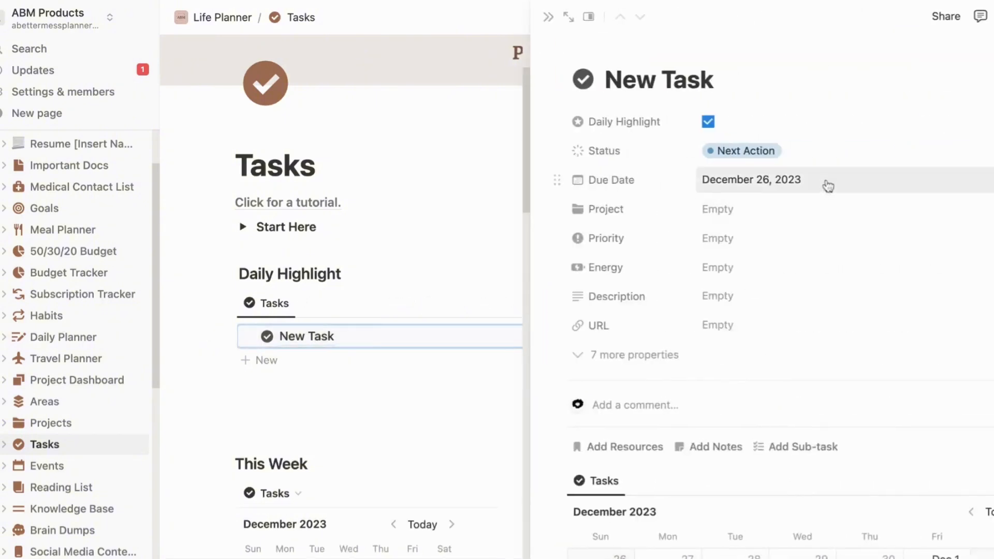
pyautogui.click(829, 187)
pyautogui.click(824, 337)
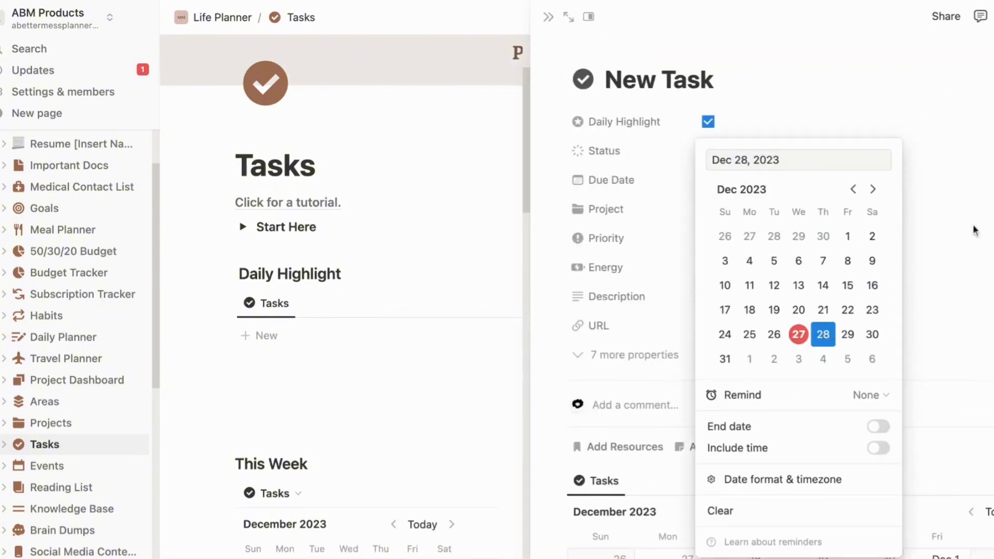
pyautogui.click(973, 159)
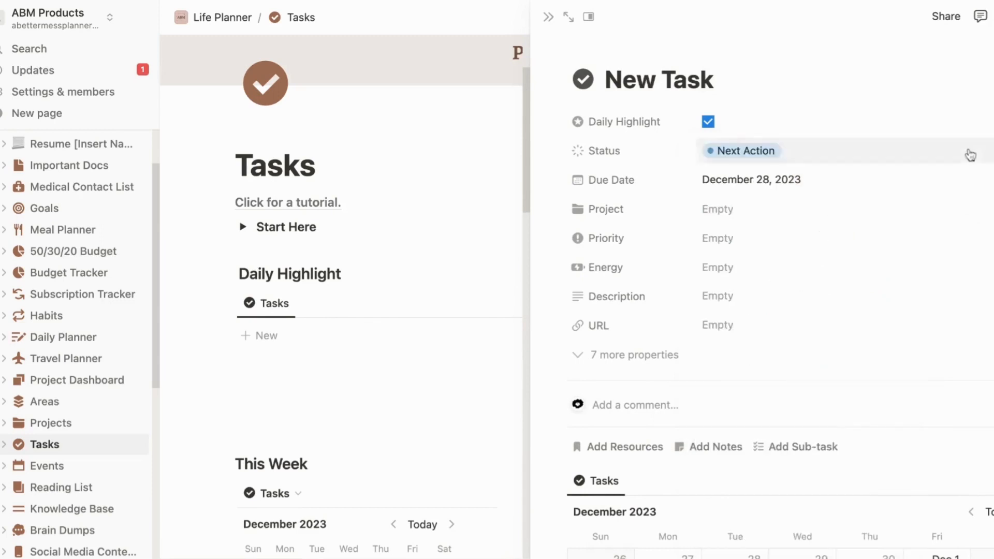
pyautogui.click(548, 17)
# - Expand and collapse the Tomorrow, Today and Next 7 Days sections to check which tasks each lists
pyautogui.click(644, 328)
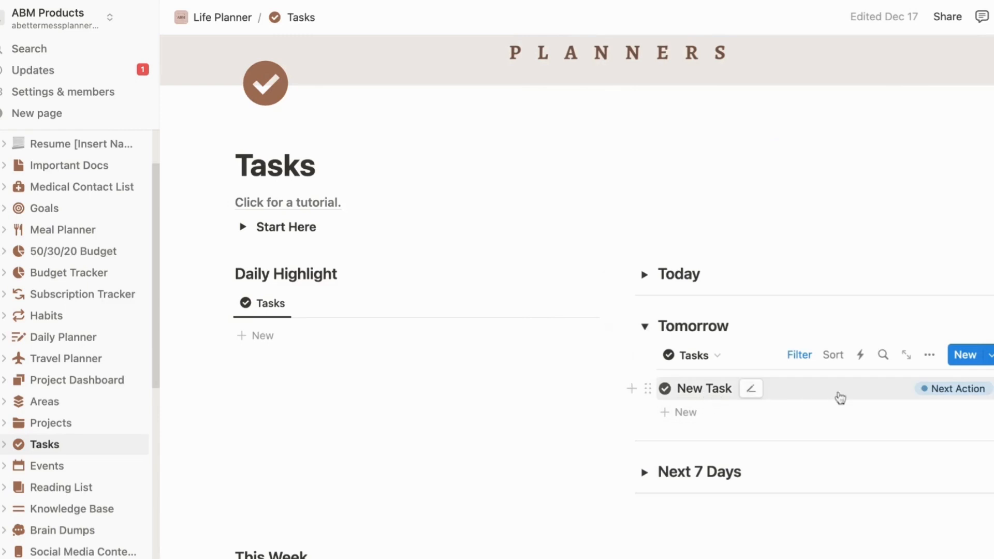
pyautogui.click(645, 327)
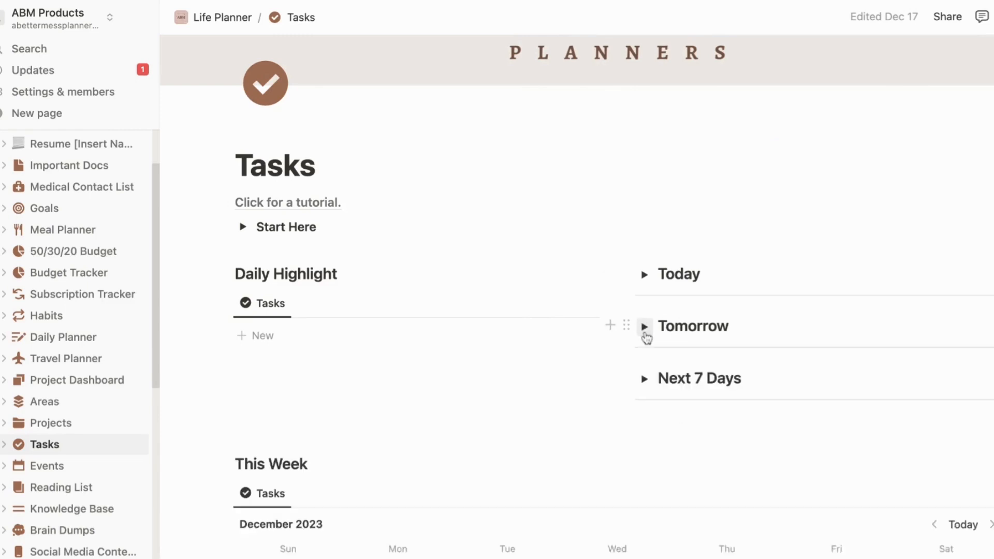
pyautogui.click(646, 277)
pyautogui.click(644, 380)
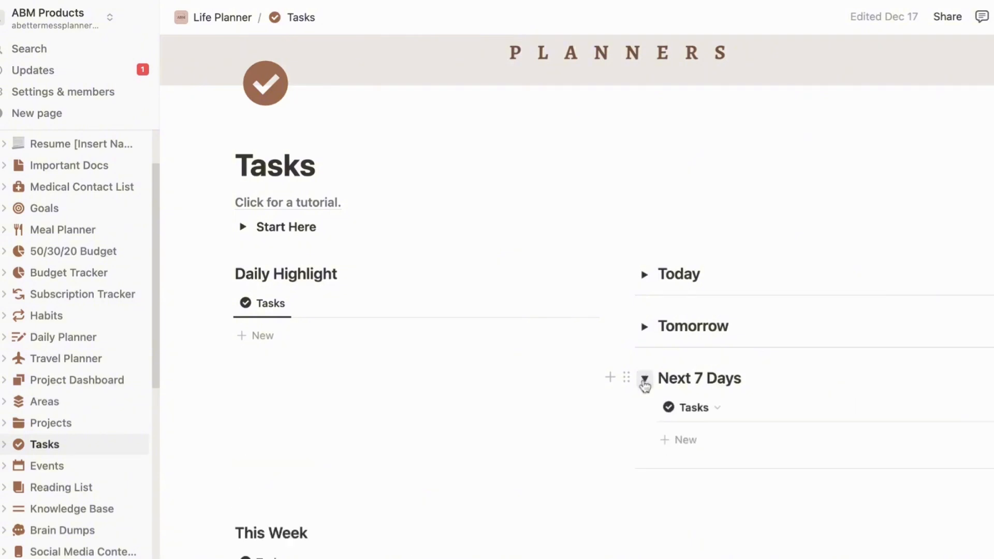
pyautogui.click(645, 381)
# - Look over the This Week calendar and recheck the tasks under Tomorrow, leaving that section collapsed
pyautogui.scroll(-3, 645, 386)
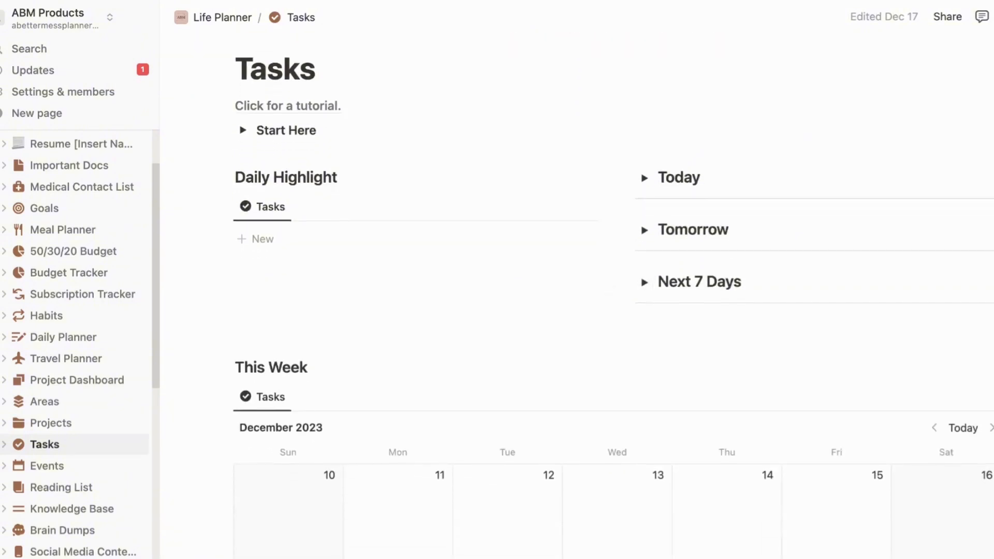
pyautogui.scroll(-7, 577, 295)
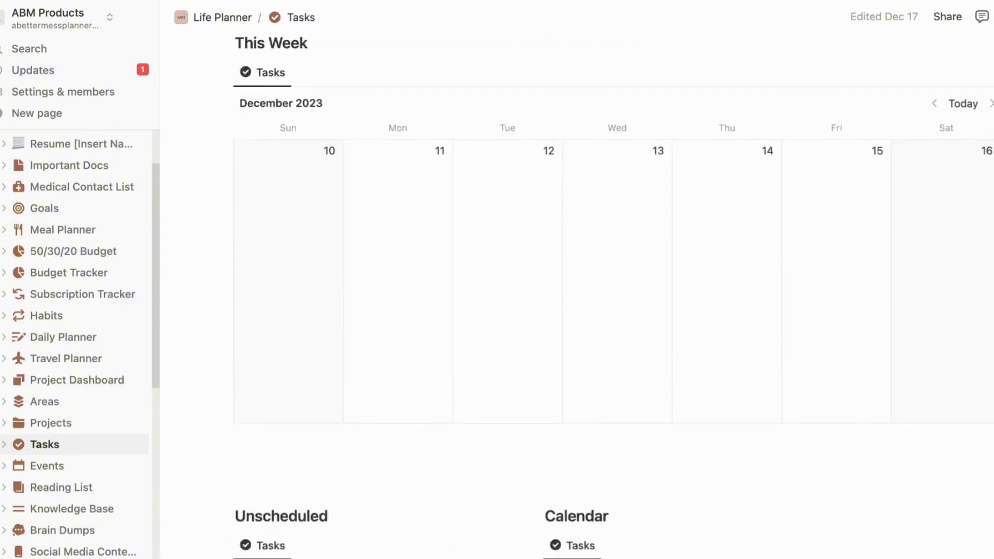
pyautogui.scroll(10, 613, 296)
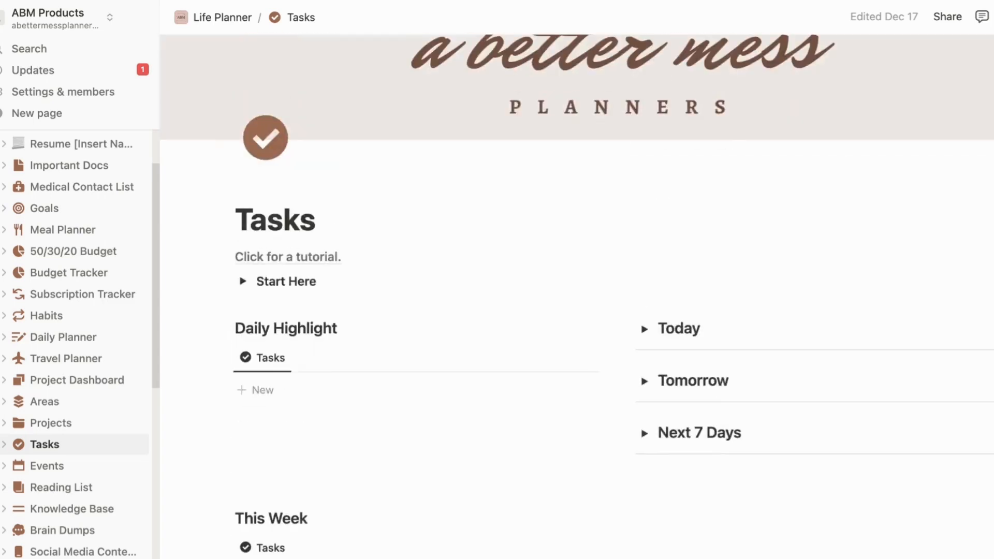
pyautogui.scroll(-1, 577, 295)
pyautogui.click(645, 327)
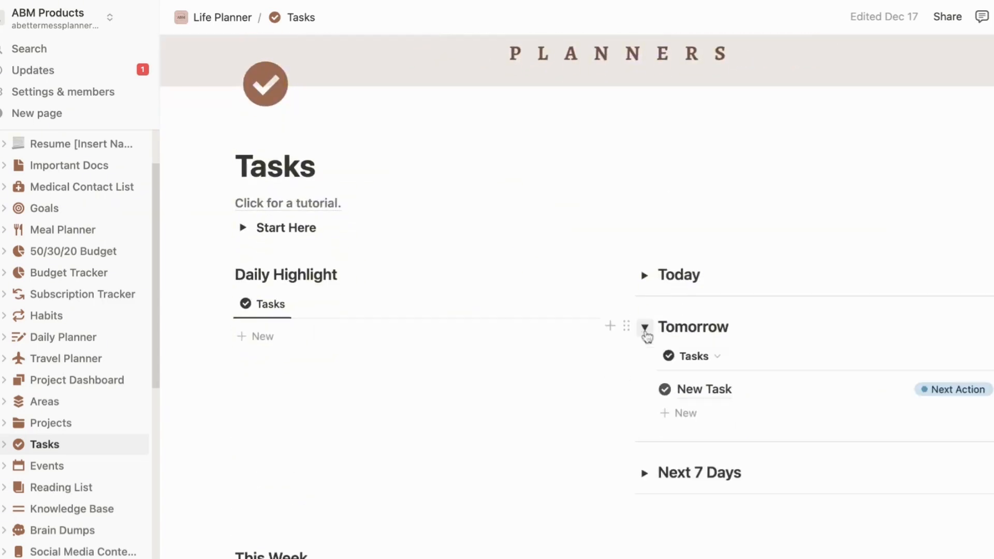
pyautogui.click(645, 328)
# - Show December 24–30 in the This Week calendar, and review it with the Unscheduled and Calendar sections
pyautogui.scroll(-8, 646, 336)
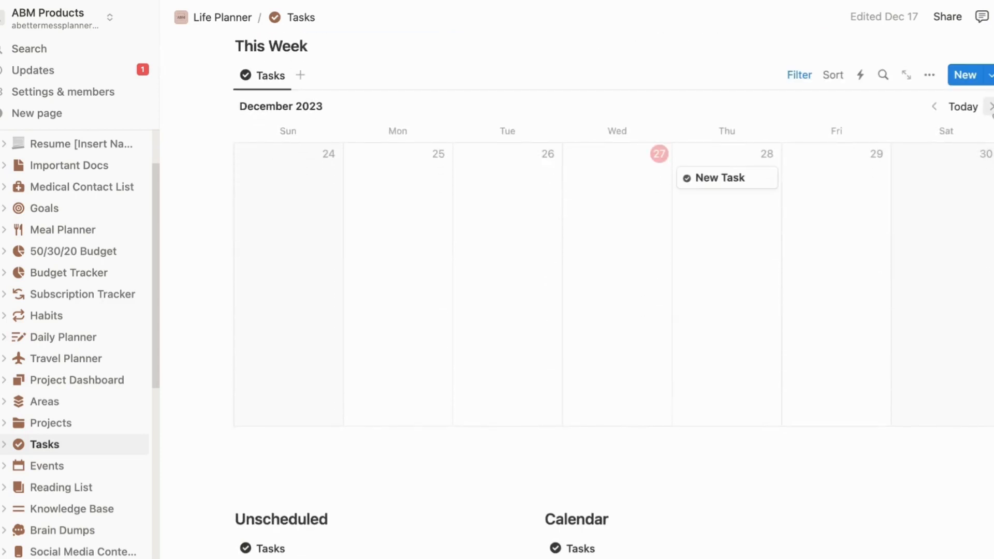
pyautogui.scroll(-3, 728, 278)
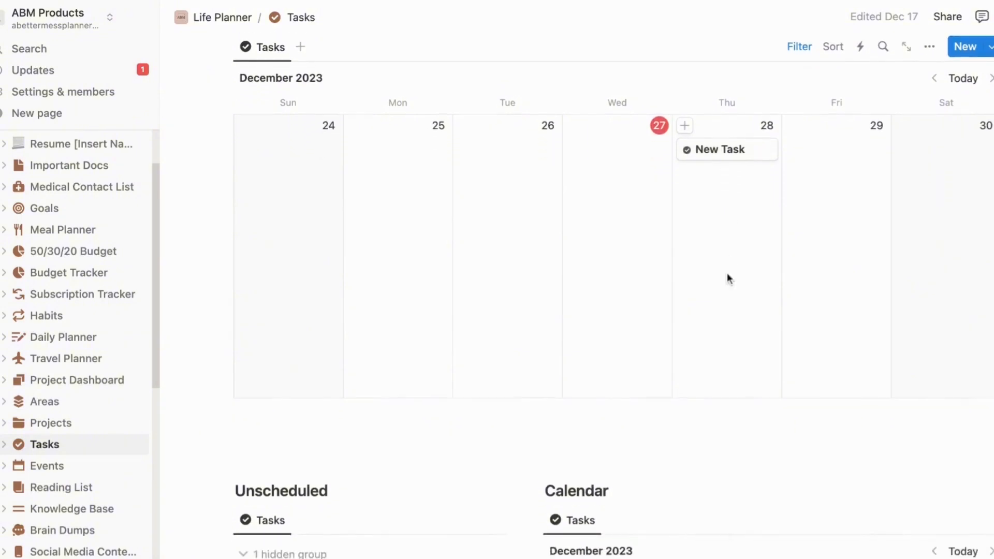
pyautogui.scroll(-2, 727, 275)
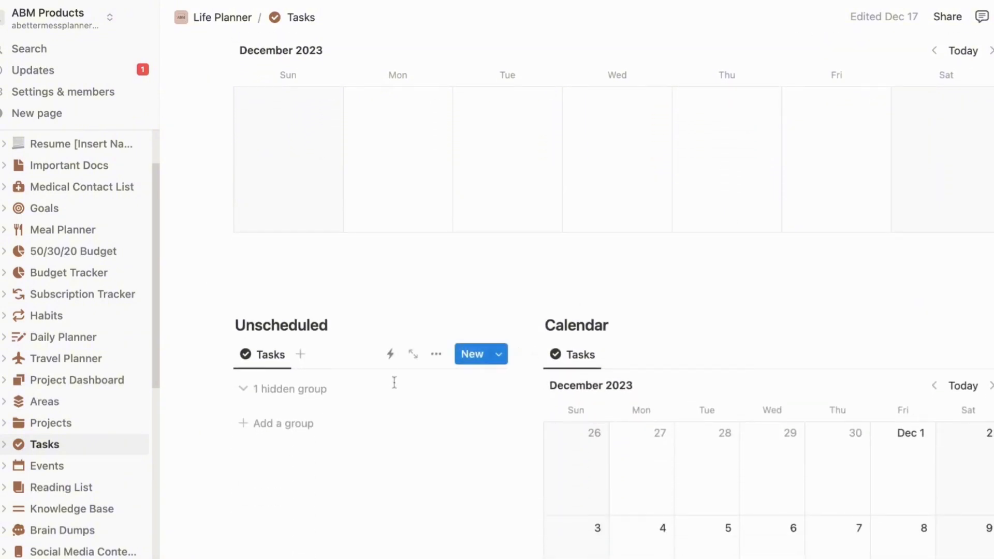
pyautogui.scroll(-6, 394, 435)
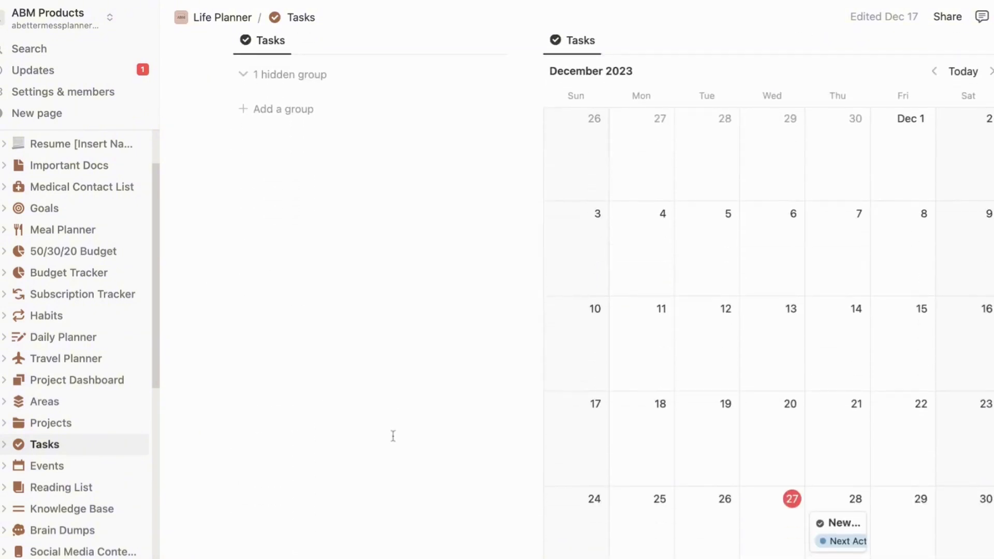
pyautogui.scroll(5, 856, 501)
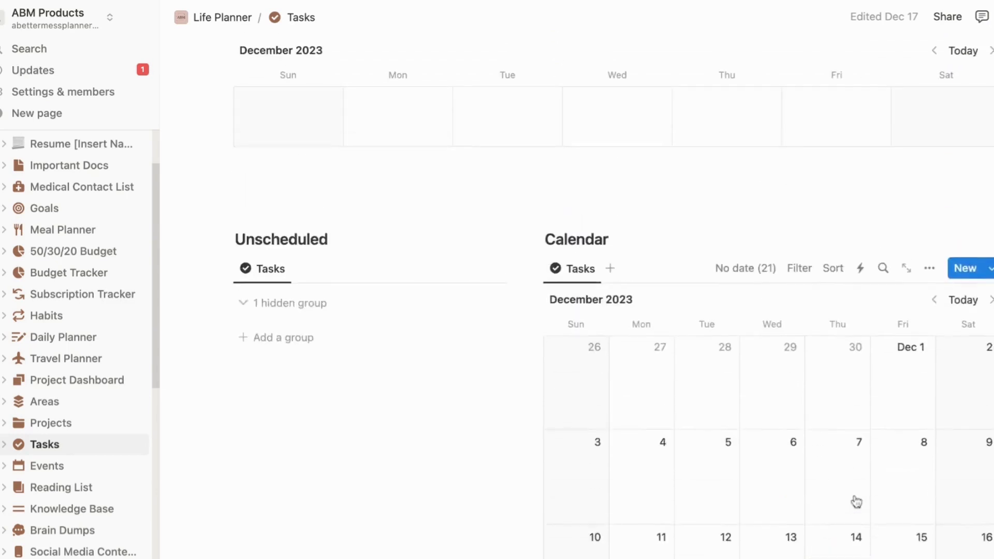
pyautogui.scroll(6, 857, 501)
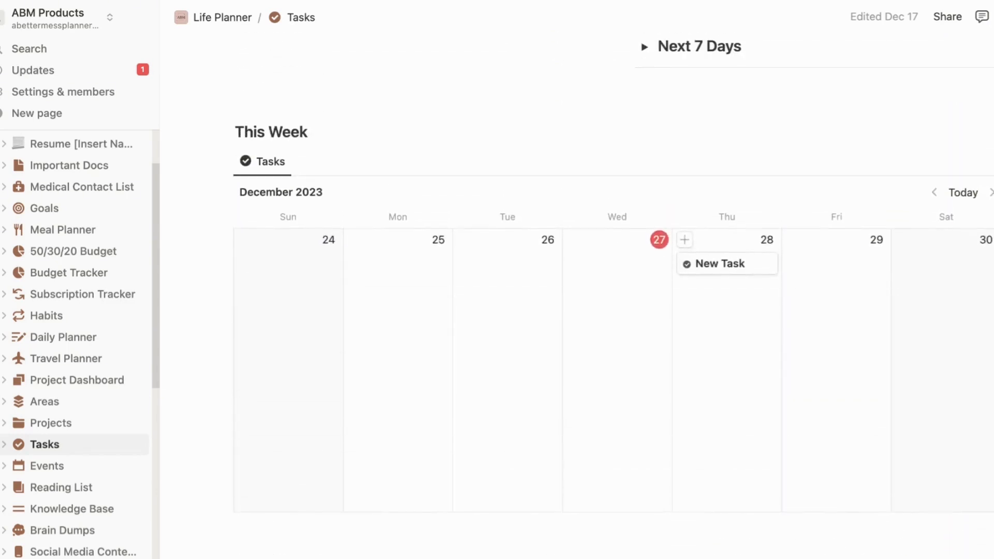
pyautogui.scroll(4, 766, 501)
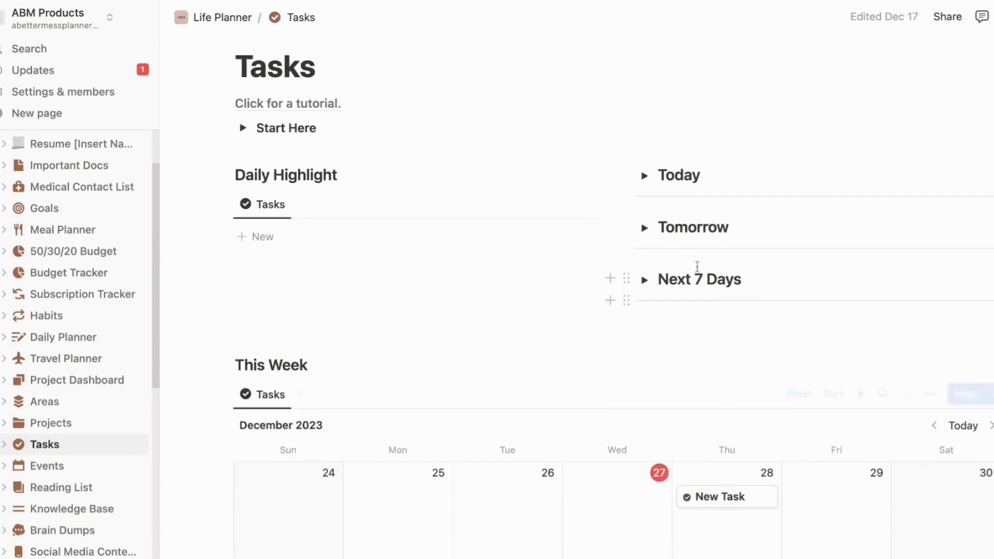
# - Expand the Tomorrow section and delete New Task from its list
pyautogui.click(644, 228)
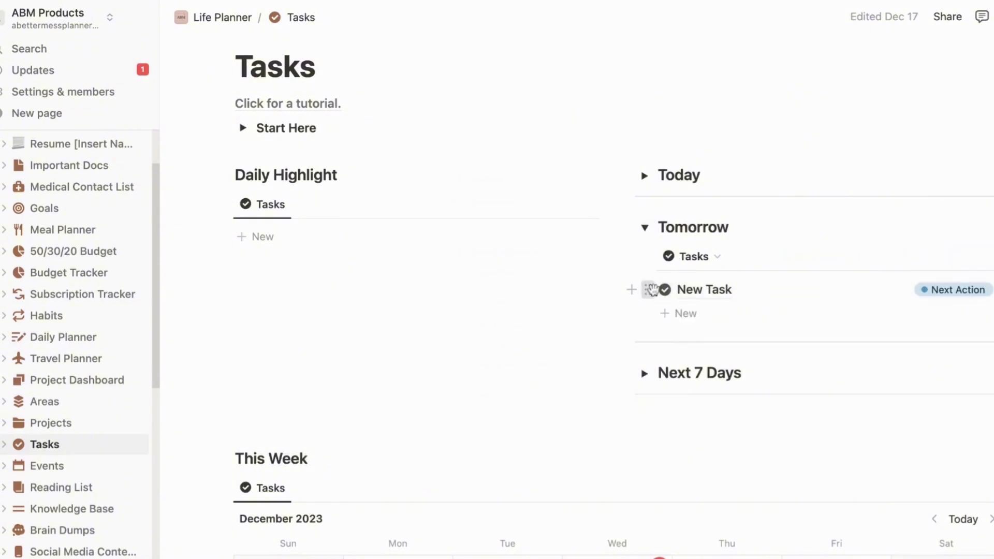
pyautogui.click(647, 290)
pyautogui.click(553, 178)
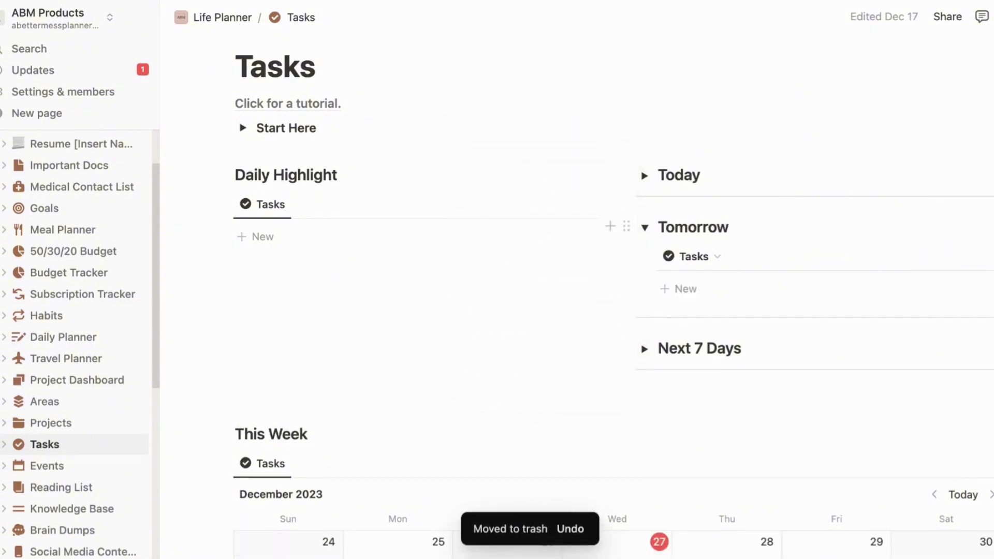
pyautogui.scroll(5, 613, 297)
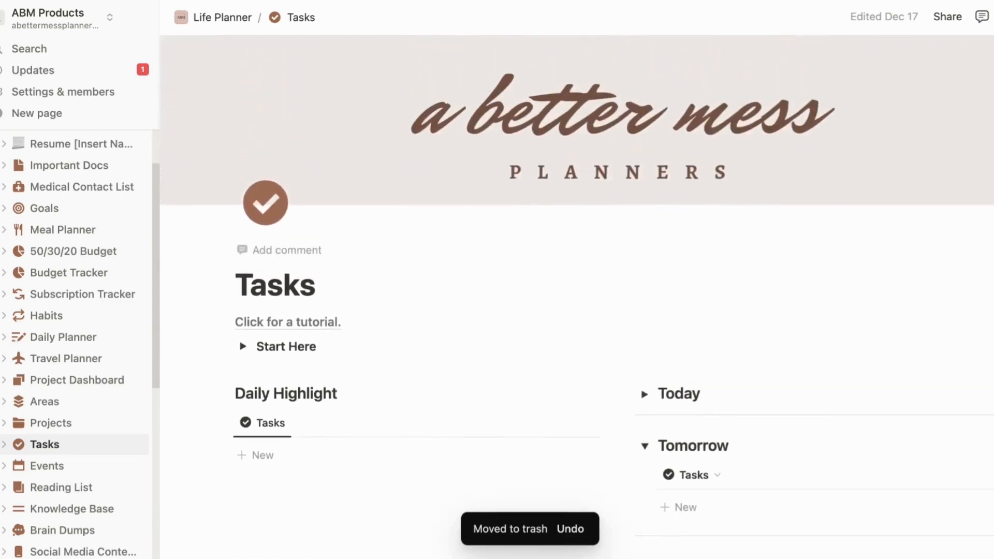